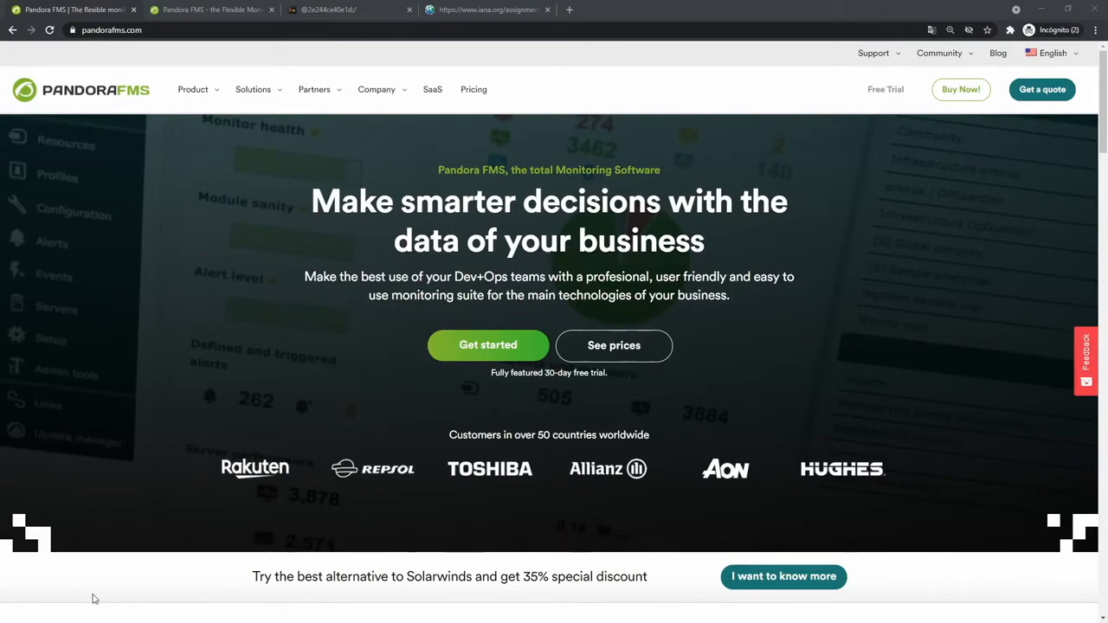
Step: Switch to the Pandora FMS console and open the Private Enterprise Numbers list in the template configuration
{"action": "left_click", "coordinate": [76, 9]}
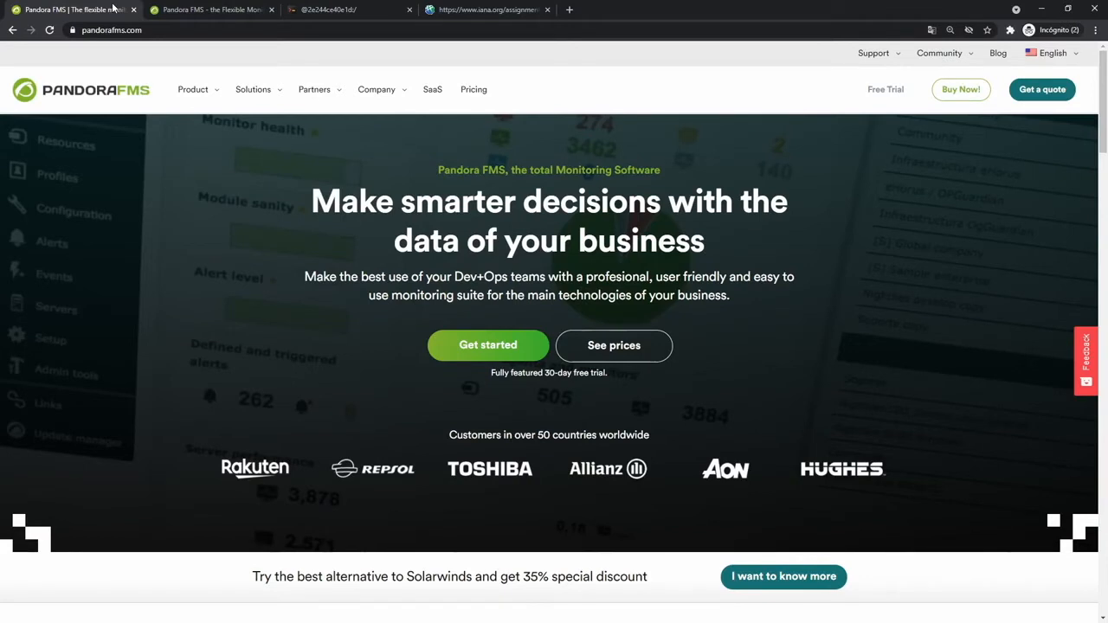
{"action": "left_click", "coordinate": [176, 11]}
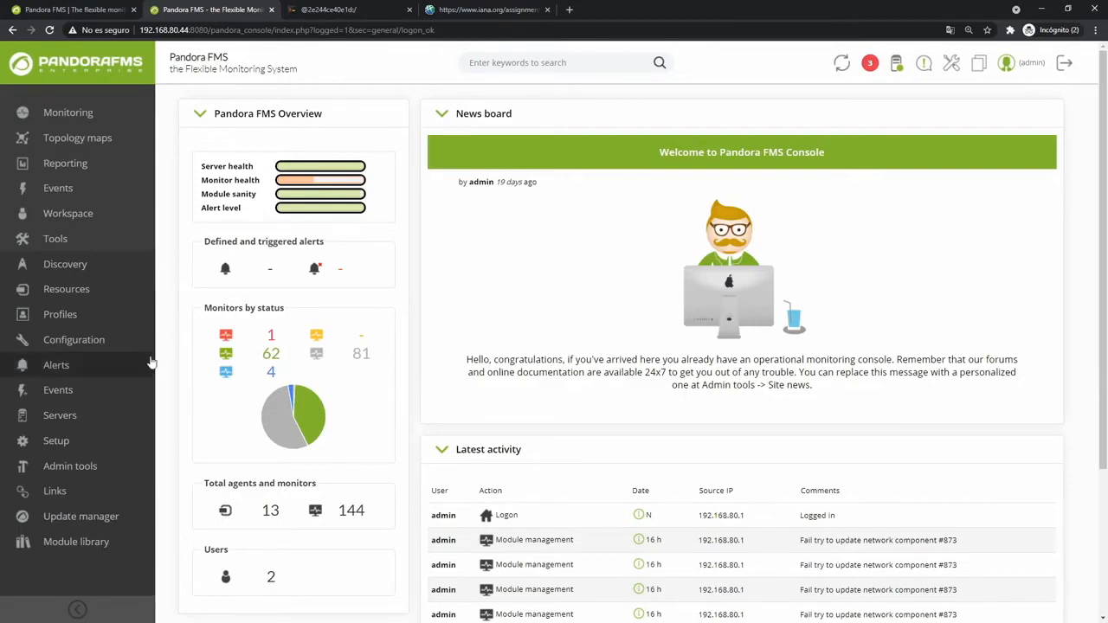
{"action": "mouse_move", "coordinate": [110, 346]}
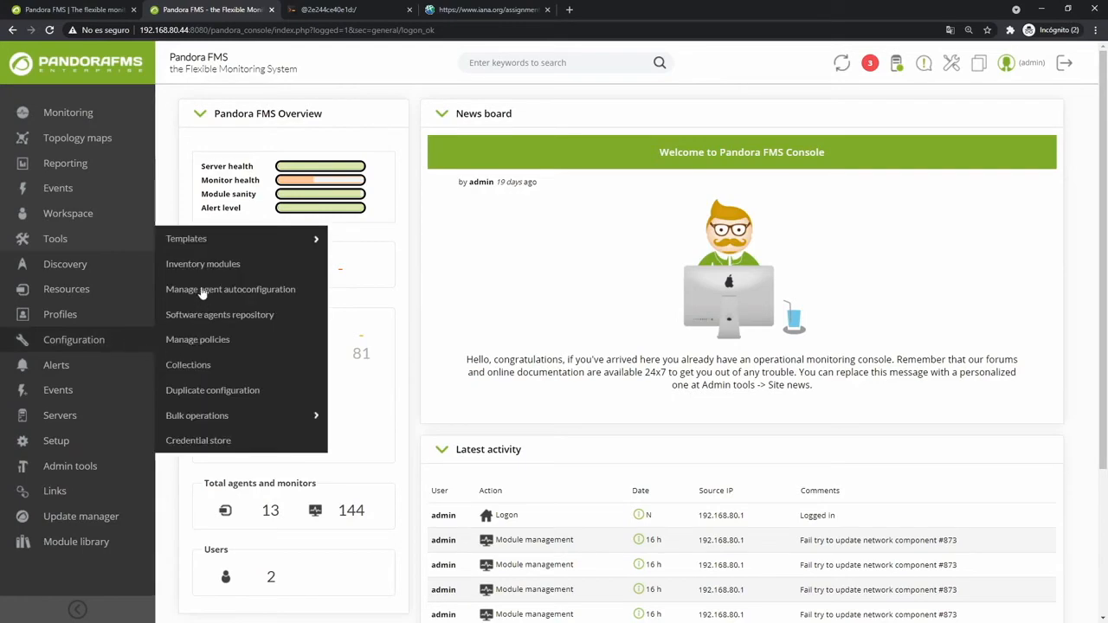
{"action": "mouse_move", "coordinate": [195, 243]}
{"action": "left_click", "coordinate": [383, 265]}
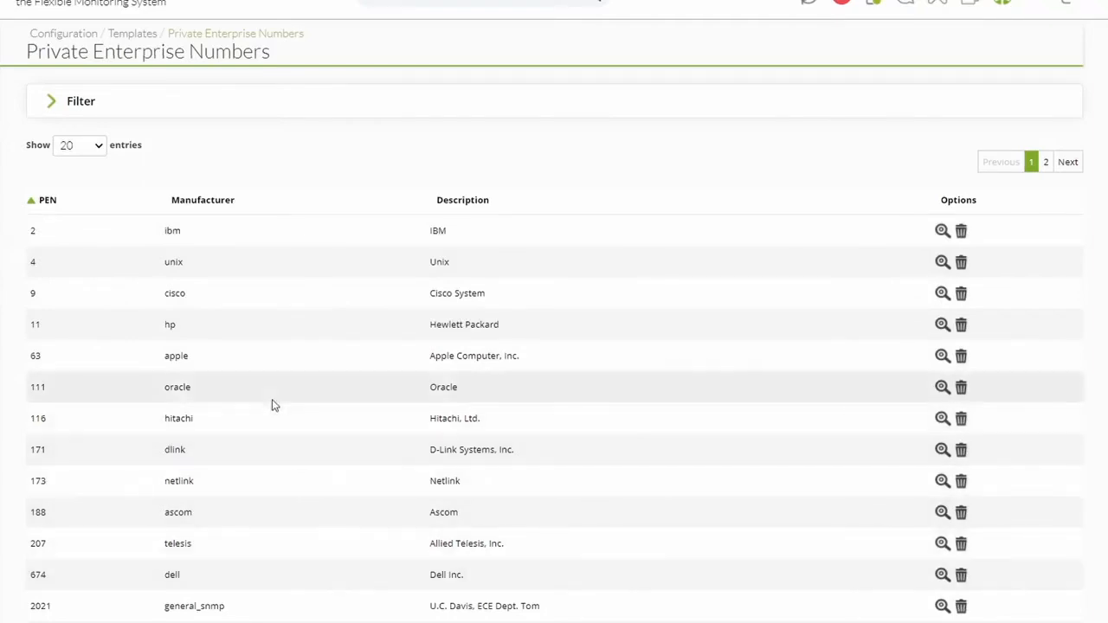
Step: Look through the registered manufacturers on both pages of the list, including cisco, hp and fortinet
{"action": "double_click", "coordinate": [197, 295]}
{"action": "double_click", "coordinate": [199, 264]}
{"action": "left_click_drag", "start_coordinate": [198, 325], "coordinate": [161, 331]}
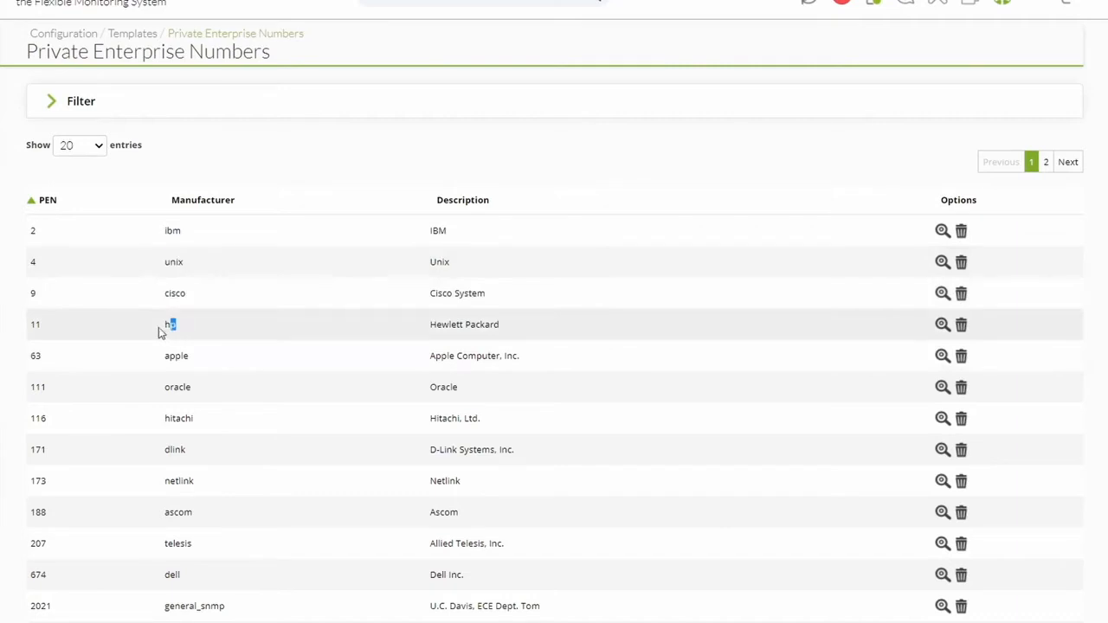
{"action": "left_click", "coordinate": [1045, 163]}
{"action": "left_click_drag", "start_coordinate": [199, 263], "coordinate": [160, 264]}
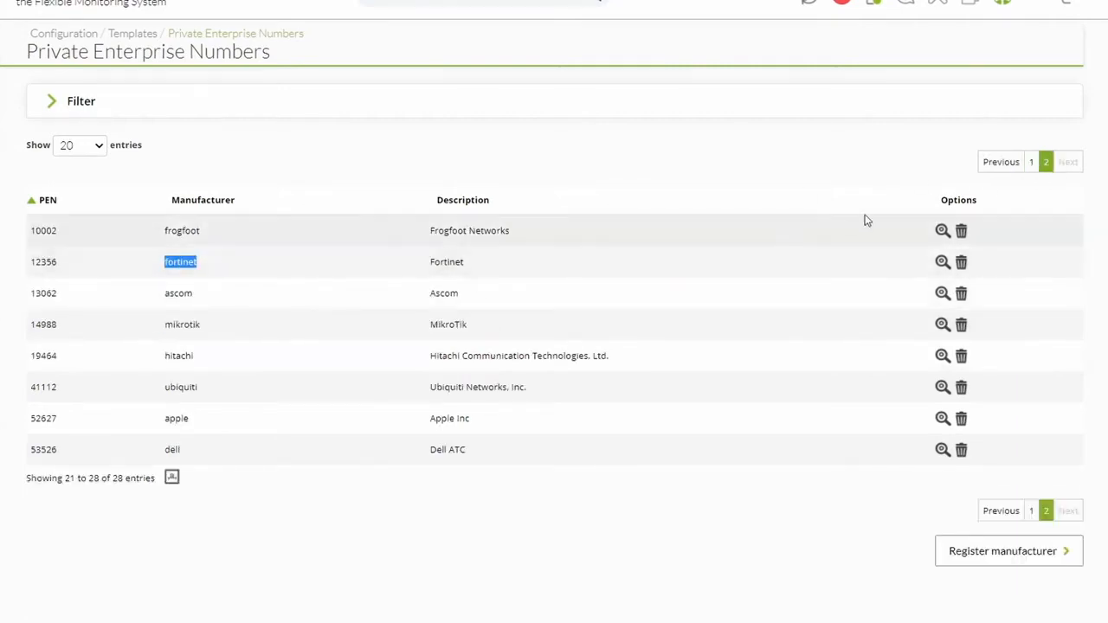
{"action": "left_click", "coordinate": [1030, 163]}
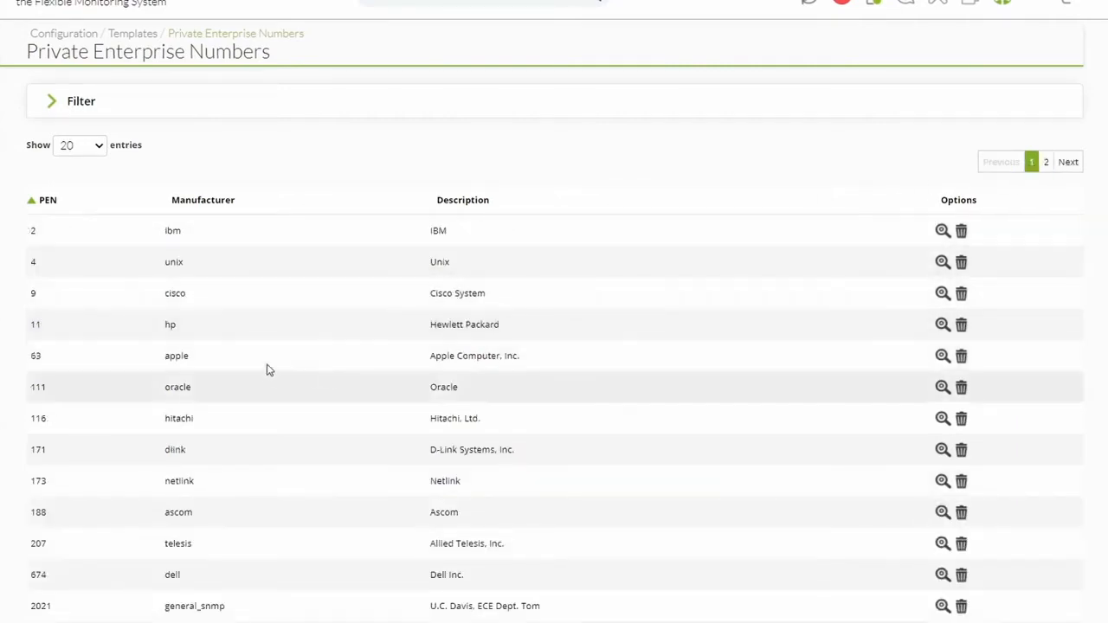
Step: View the cisco entry's PEN, manufacturer and description, and close it without changes
{"action": "left_click", "coordinate": [941, 292]}
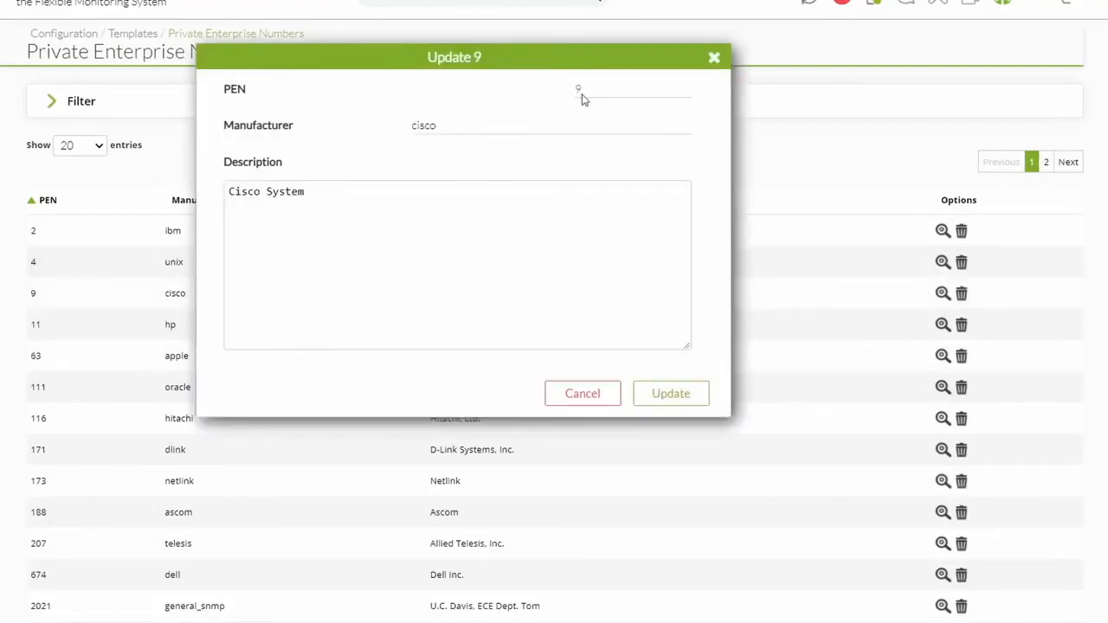
{"action": "left_click_drag", "start_coordinate": [437, 125], "coordinate": [375, 158]}
{"action": "left_click_drag", "start_coordinate": [318, 193], "coordinate": [227, 191]}
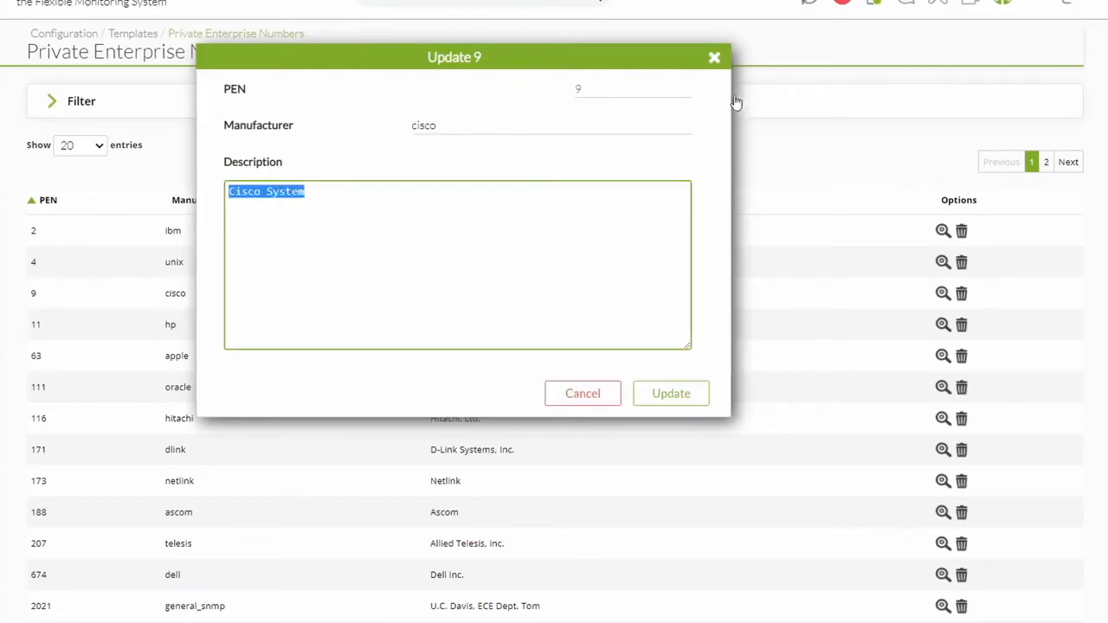
{"action": "left_click", "coordinate": [714, 60]}
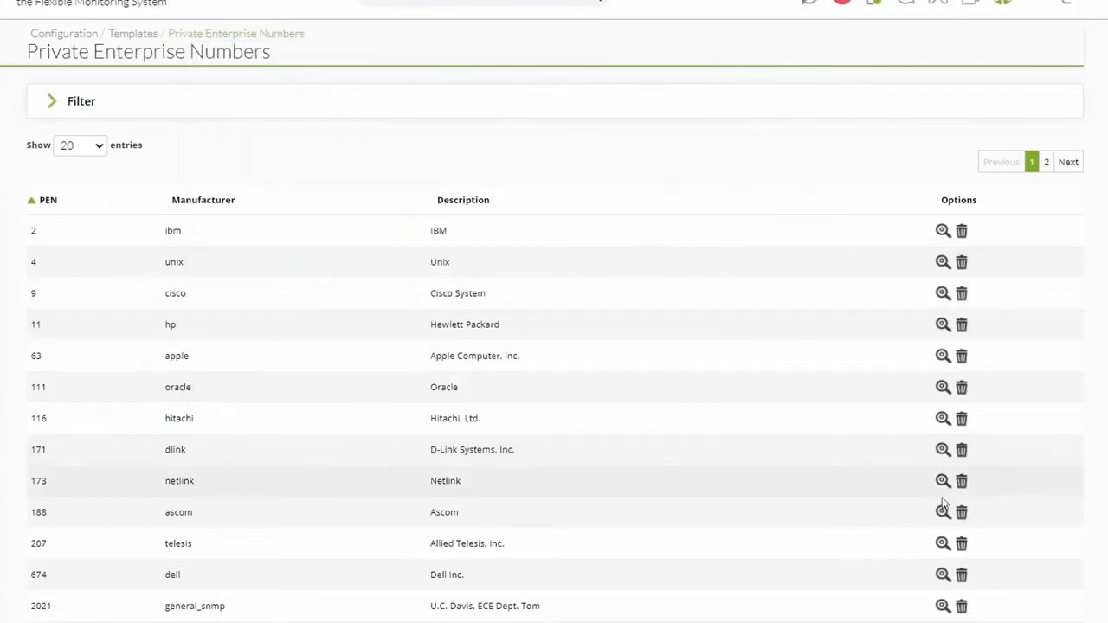
Step: Register a new manufacturer with PEN 7779, manufacturer infoBlox and description "Infoblox Inc."
{"action": "scroll", "coordinate": [935, 528], "scroll_direction": "down", "scroll_amount": 4}
{"action": "left_click", "coordinate": [989, 597]}
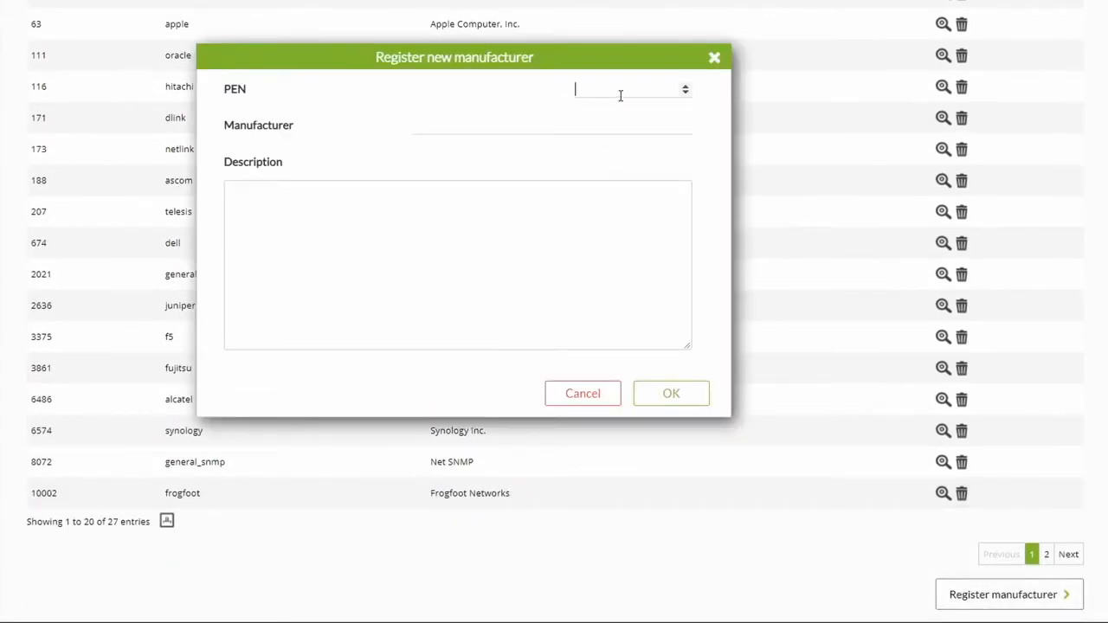
{"action": "type", "text": "7779"}
{"action": "left_click", "coordinate": [570, 129]}
{"action": "type", "text": "infoBlo"}
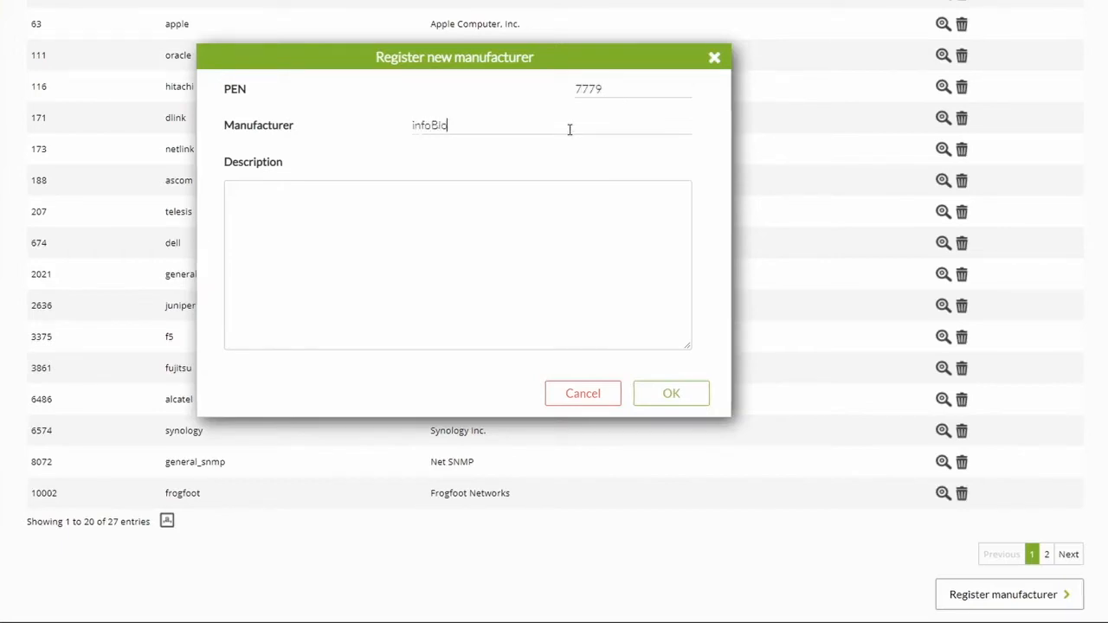
{"action": "type", "text": "x"}
{"action": "left_click", "coordinate": [495, 202]}
{"action": "type", "text": "Infoblo"}
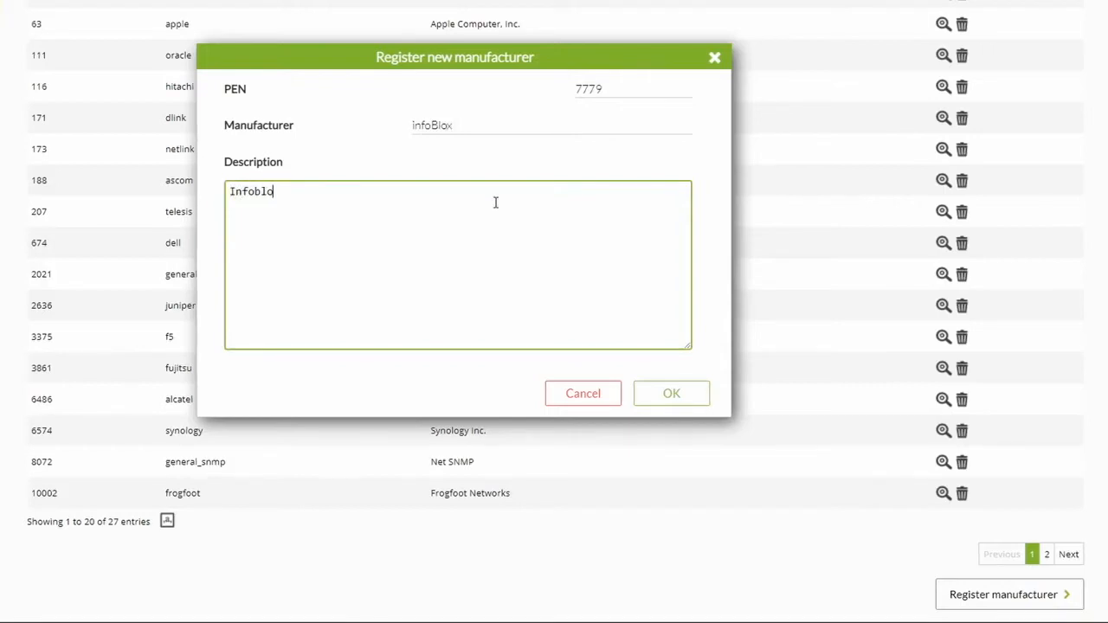
{"action": "type", "text": "x Inc."}
{"action": "left_click", "coordinate": [690, 397]}
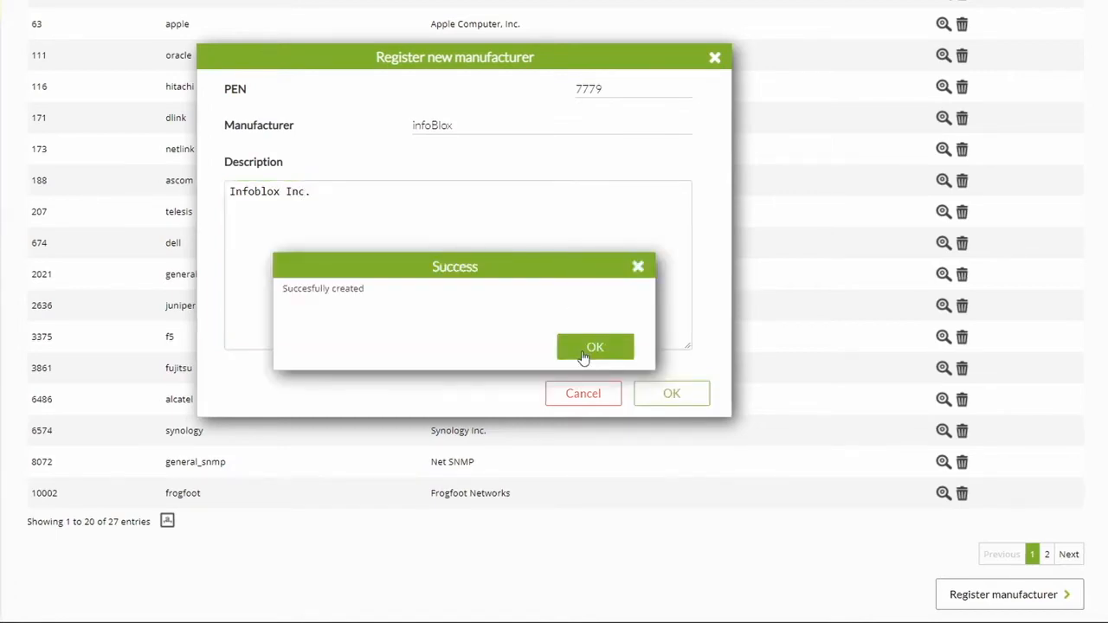
{"action": "left_click", "coordinate": [585, 355]}
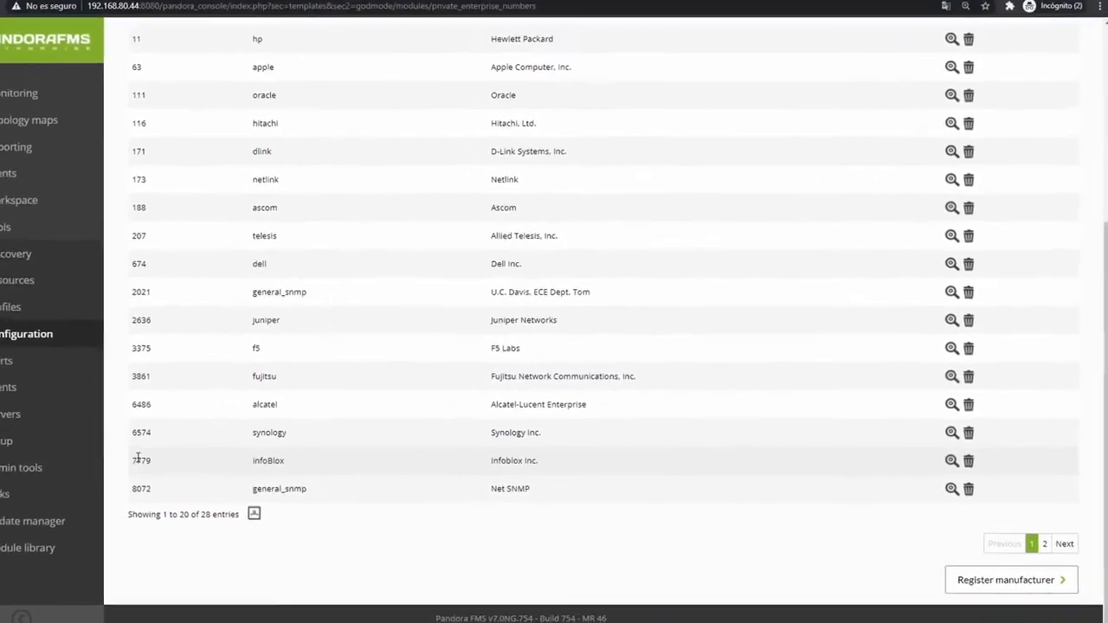
Step: In the Secure Shell terminal, run snmpwalk -On -v2c with the community string against 192.168.80.252 for .1.3.6.1.2.1.1.2.0 and inspect the returned OID's enterprise number
{"action": "left_click", "coordinate": [341, 8]}
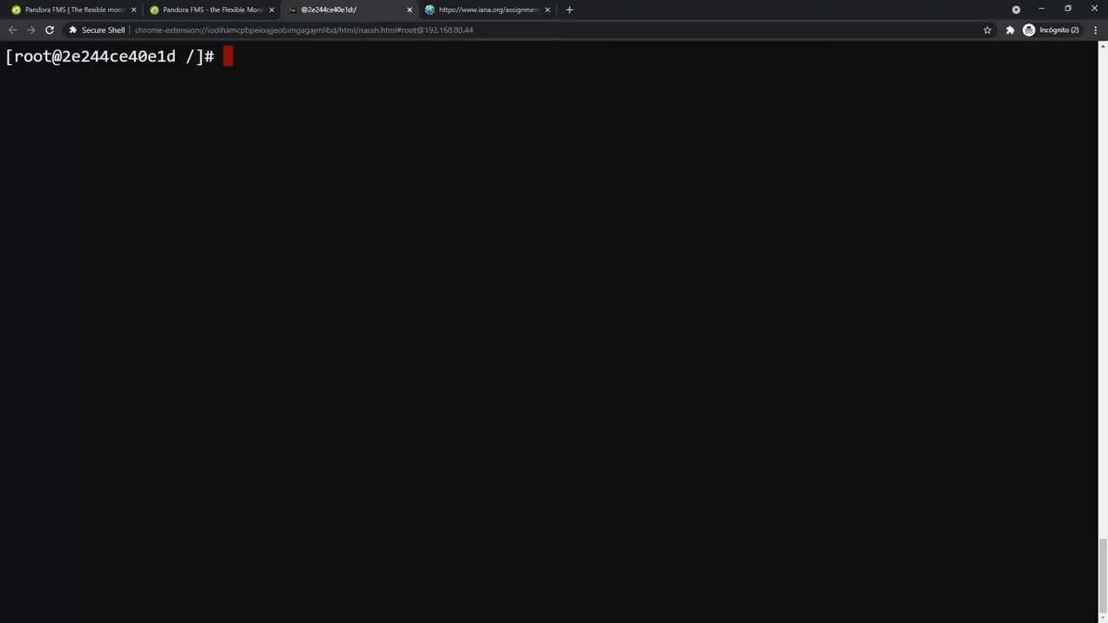
{"action": "key", "text": "Up"}
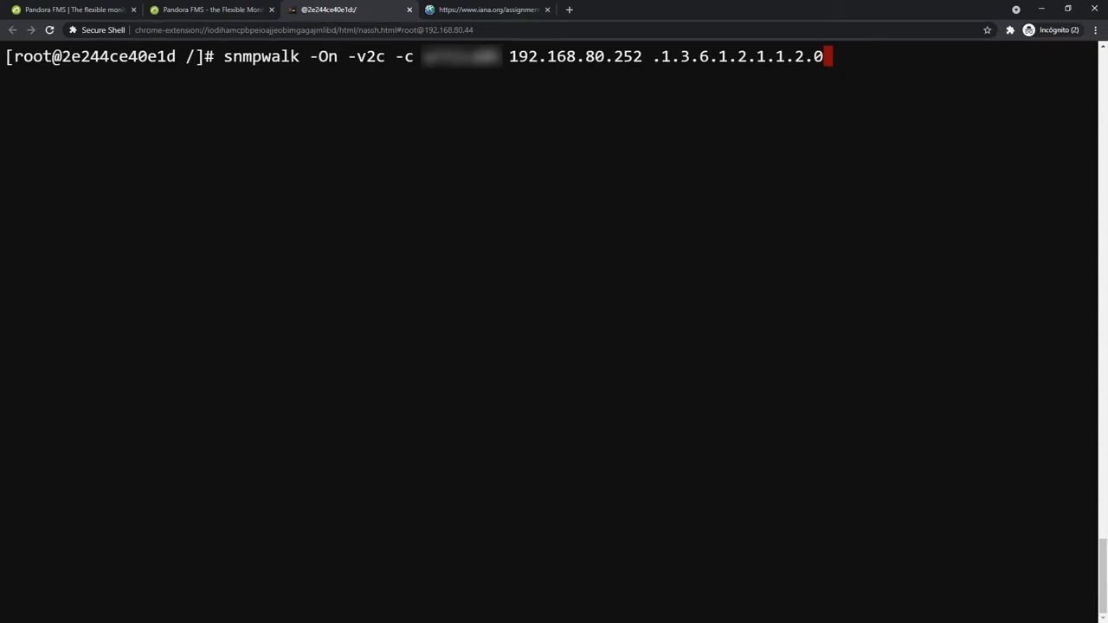
{"action": "mouse_move", "coordinate": [366, 57]}
{"action": "left_mouse_down"}
{"action": "mouse_move", "coordinate": [384, 57]}
{"action": "mouse_move", "coordinate": [367, 57]}
{"action": "left_mouse_up"}
{"action": "key", "text": "Return"}
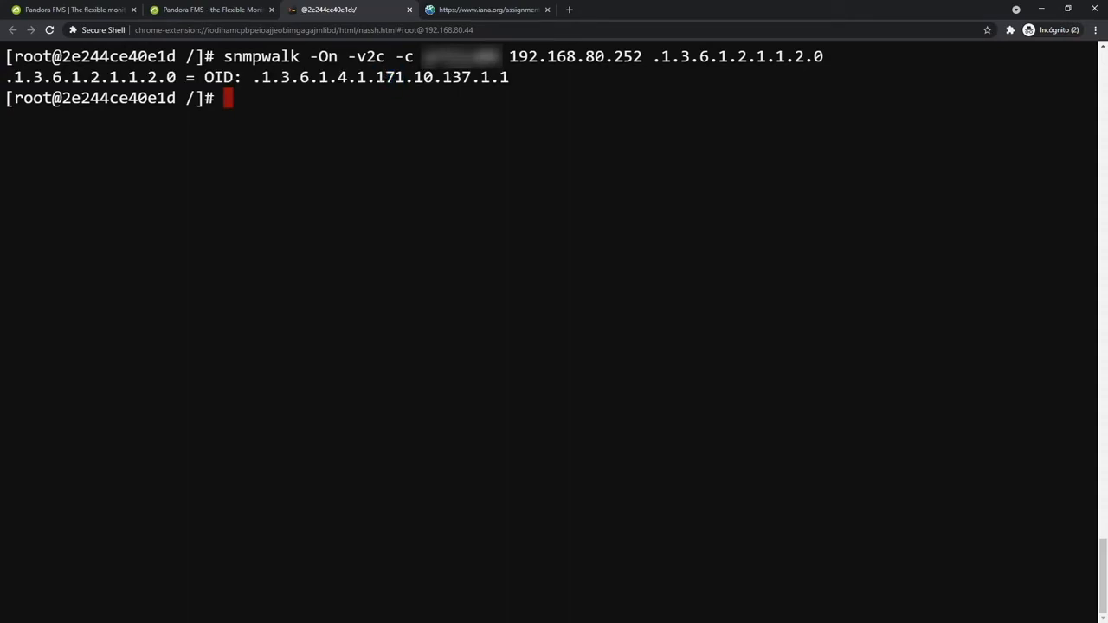
{"action": "left_click_drag", "start_coordinate": [377, 78], "coordinate": [403, 78]}
Step: Switch to the IANA Private Enterprise Numbers page, find 171 and examine the organization and contact registered under it
{"action": "left_click", "coordinate": [446, 10]}
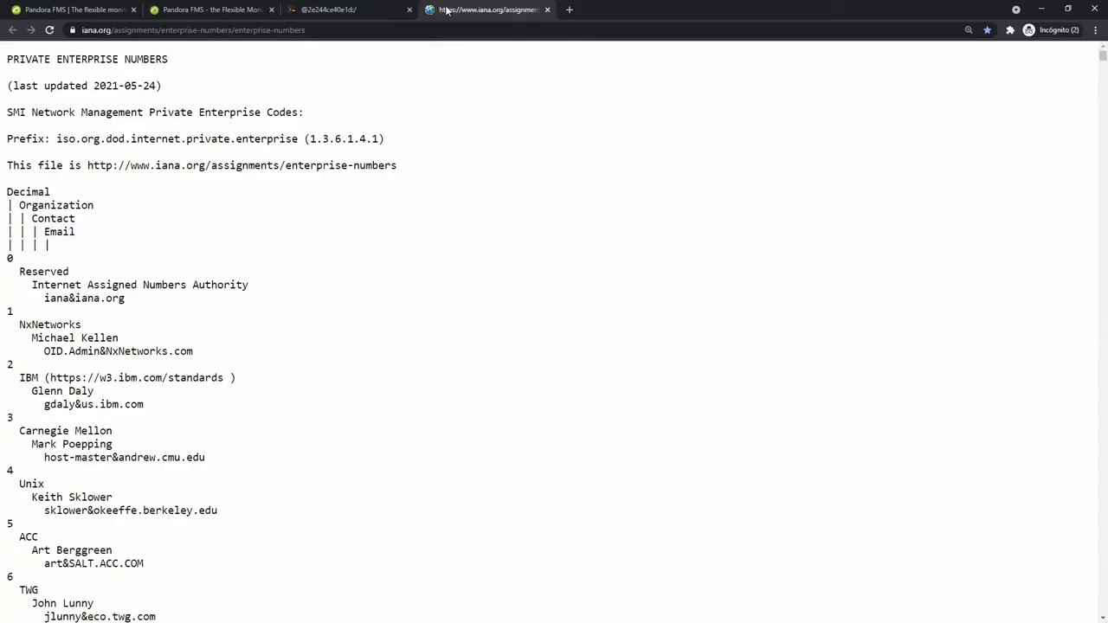
{"action": "left_click_drag", "start_coordinate": [333, 30], "coordinate": [98, 31]}
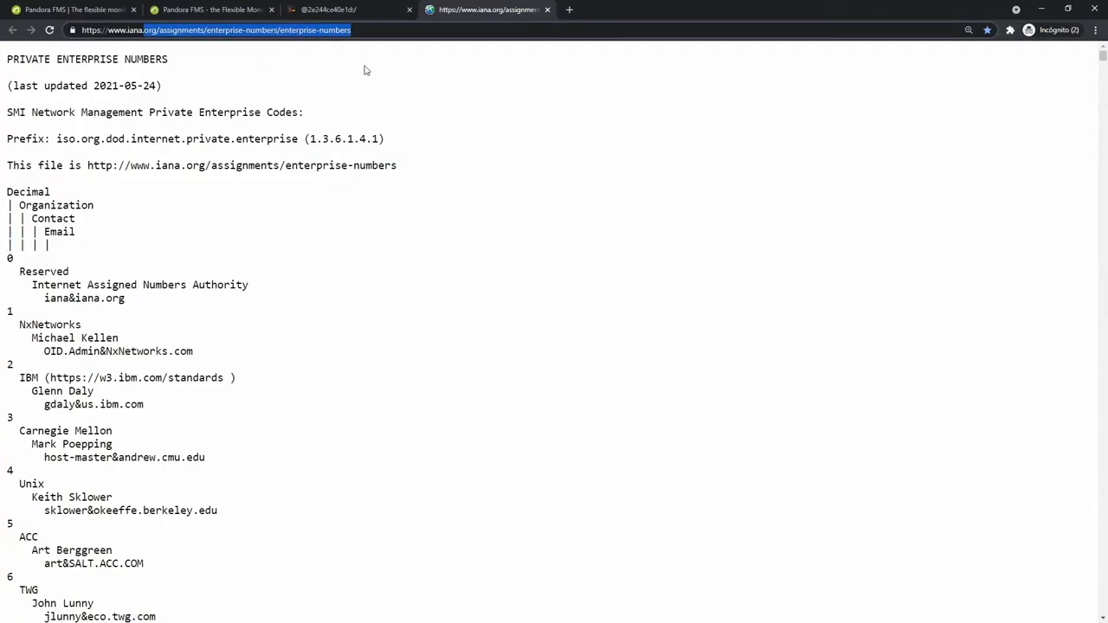
{"action": "left_click", "coordinate": [455, 99]}
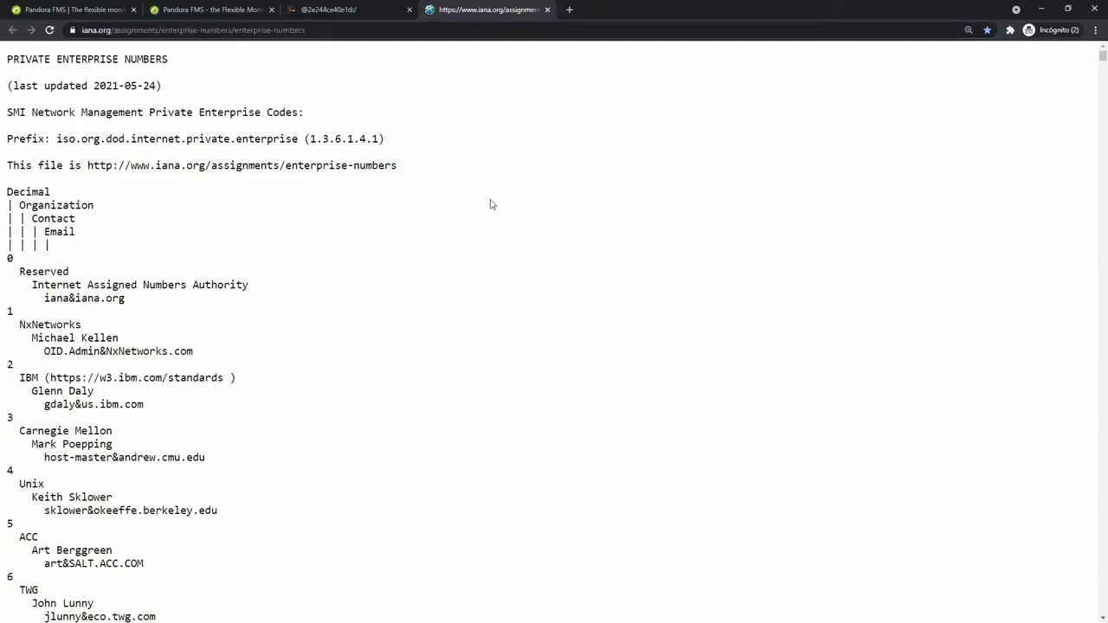
{"action": "key", "text": "ctrl+f"}
{"action": "type", "text": "171"}
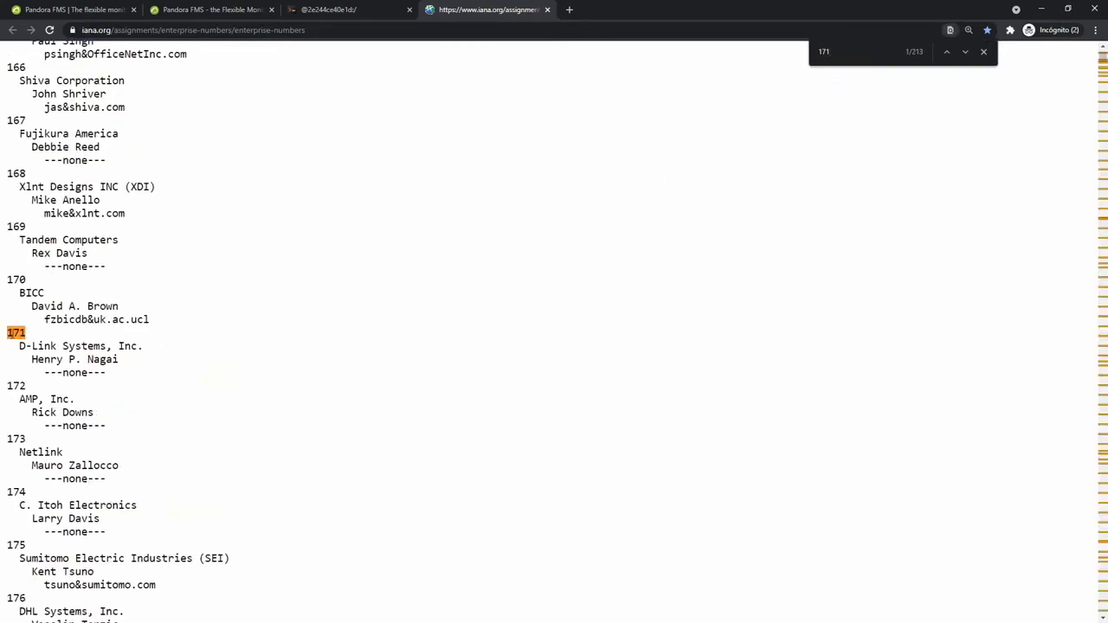
{"action": "left_click_drag", "start_coordinate": [8, 333], "coordinate": [108, 364]}
{"action": "left_click", "coordinate": [111, 366]}
{"action": "left_click_drag", "start_coordinate": [32, 346], "coordinate": [119, 376]}
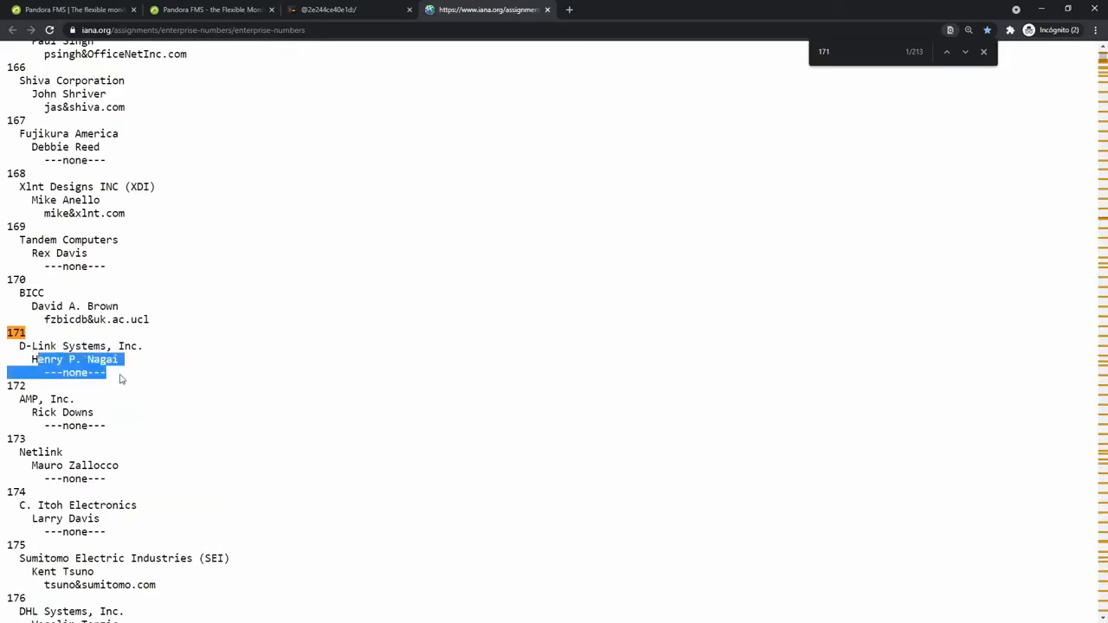
{"action": "left_click", "coordinate": [262, 149]}
Step: Return to the Private Enterprise Numbers list in Pandora FMS and check the manufacturer registered with PEN 171
{"action": "left_click", "coordinate": [253, 11]}
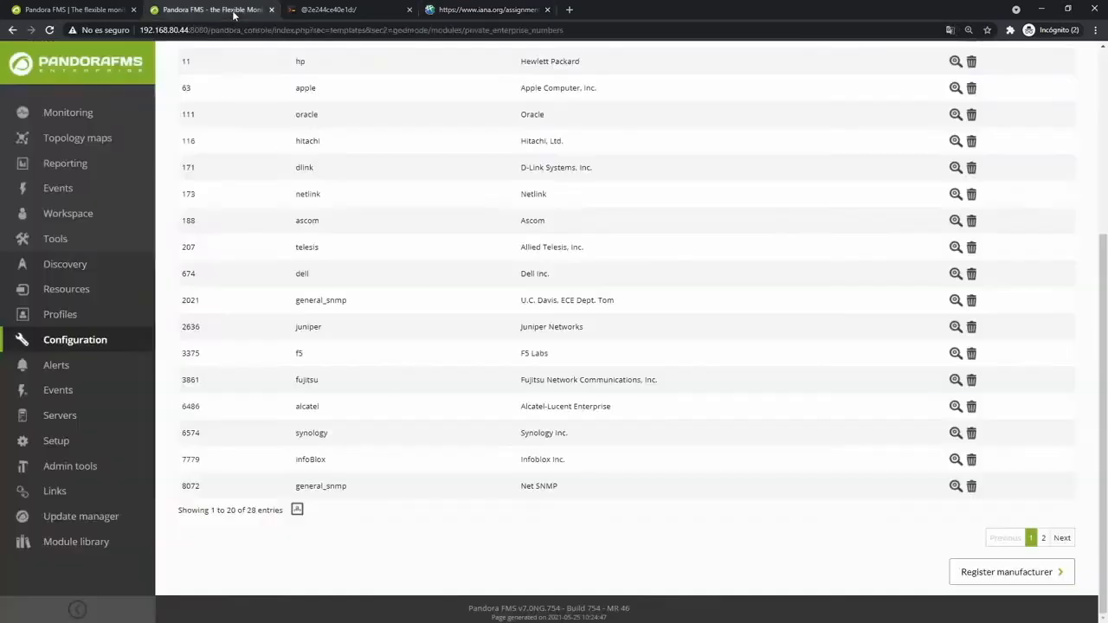
{"action": "left_click_drag", "start_coordinate": [180, 173], "coordinate": [609, 176]}
{"action": "left_click", "coordinate": [608, 176]}
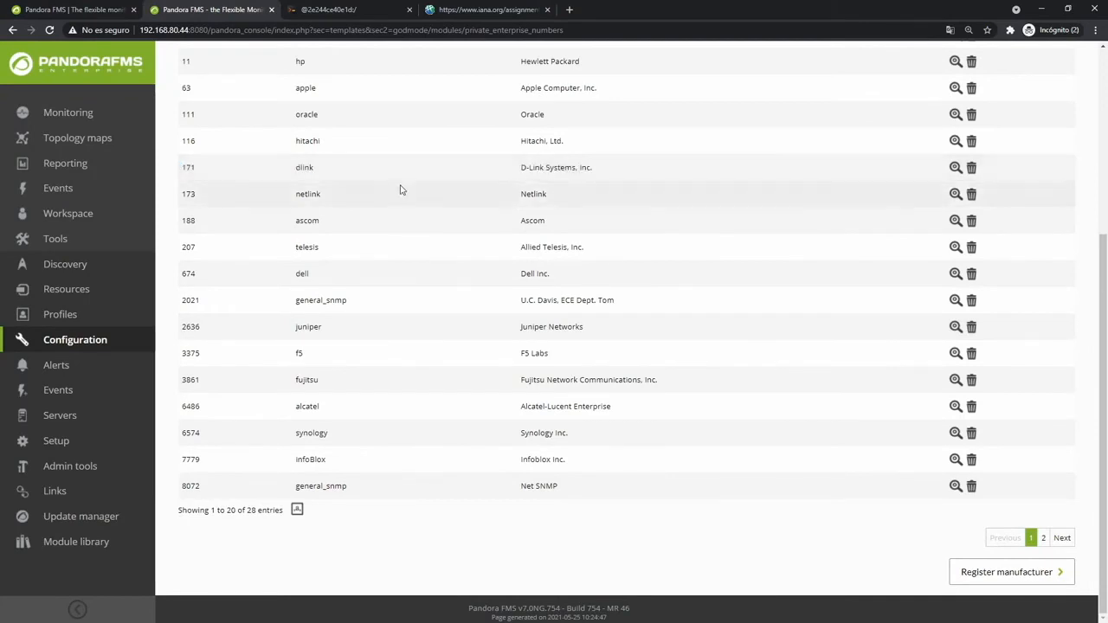
{"action": "scroll", "coordinate": [402, 199], "scroll_direction": "up", "scroll_amount": 3}
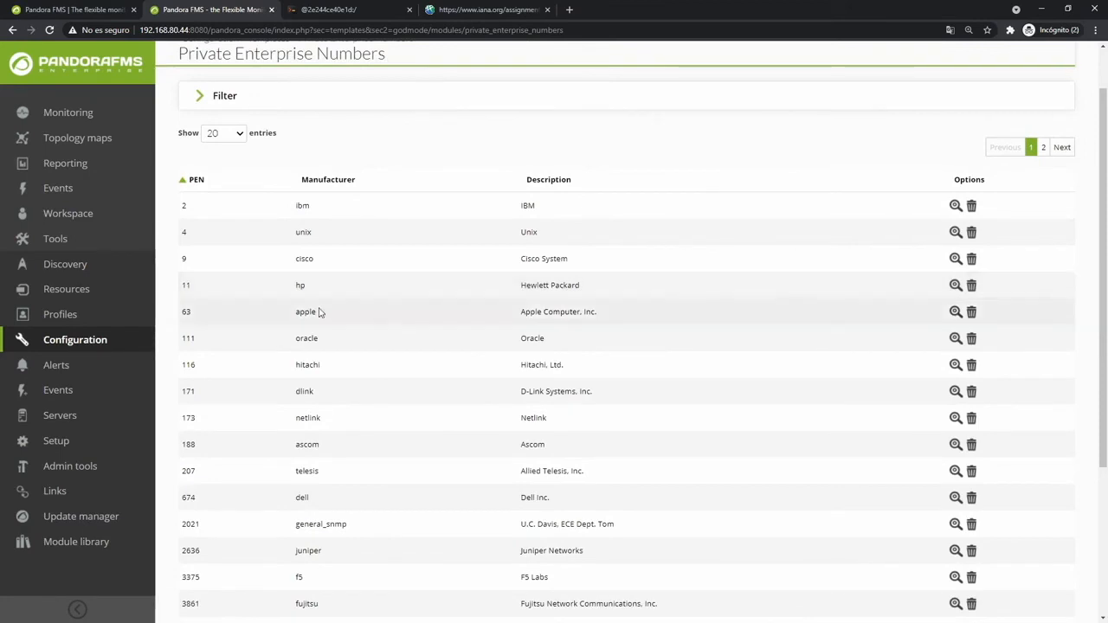
Step: Go to the console's home page and open the module template management in a new browser tab
{"action": "left_click", "coordinate": [102, 66]}
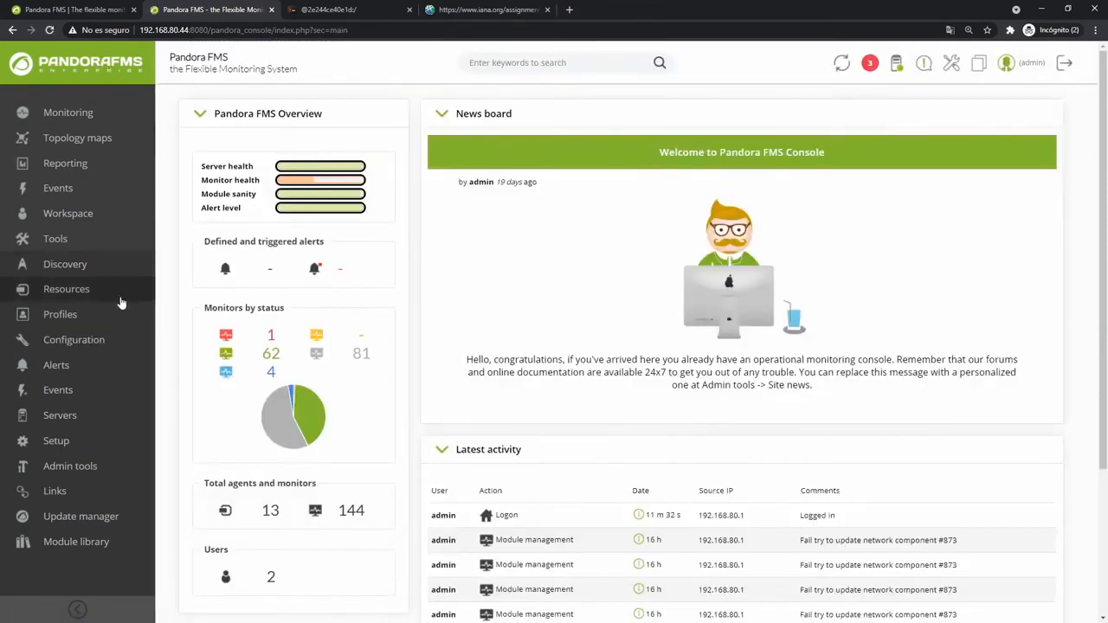
{"action": "mouse_move", "coordinate": [91, 346]}
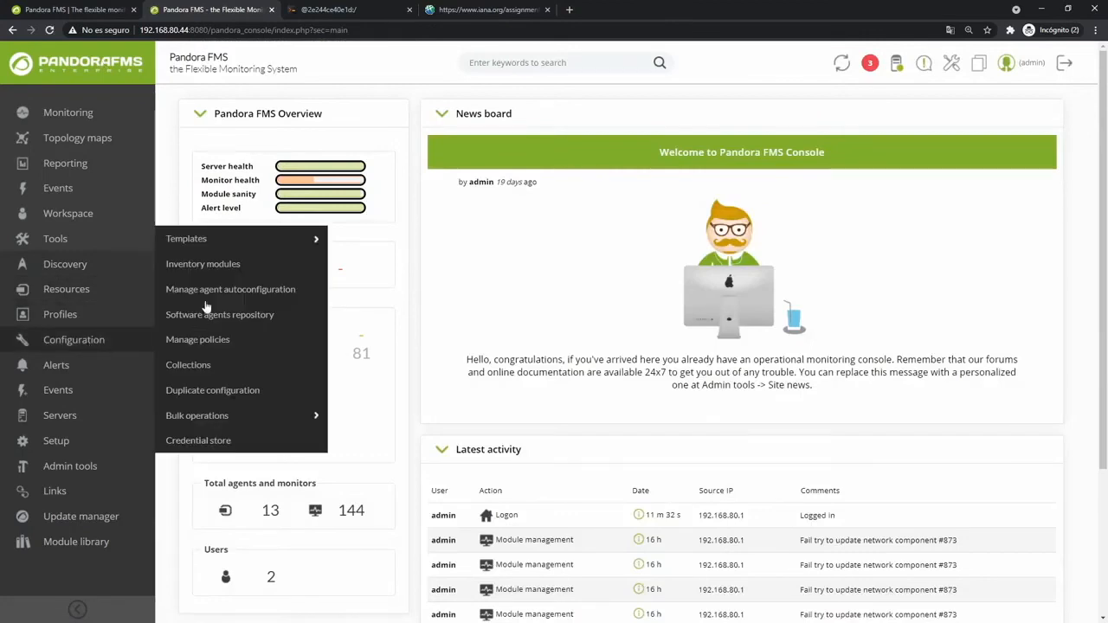
{"action": "mouse_move", "coordinate": [198, 241]}
{"action": "middle_click", "coordinate": [412, 248]}
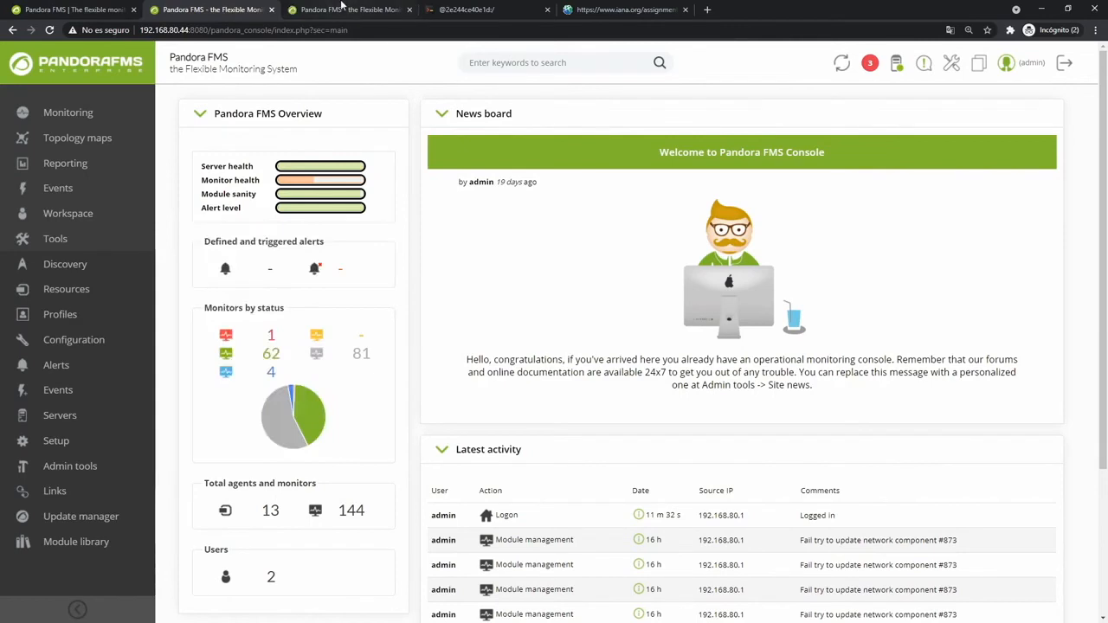
{"action": "key", "text": "ctrl+Tab"}
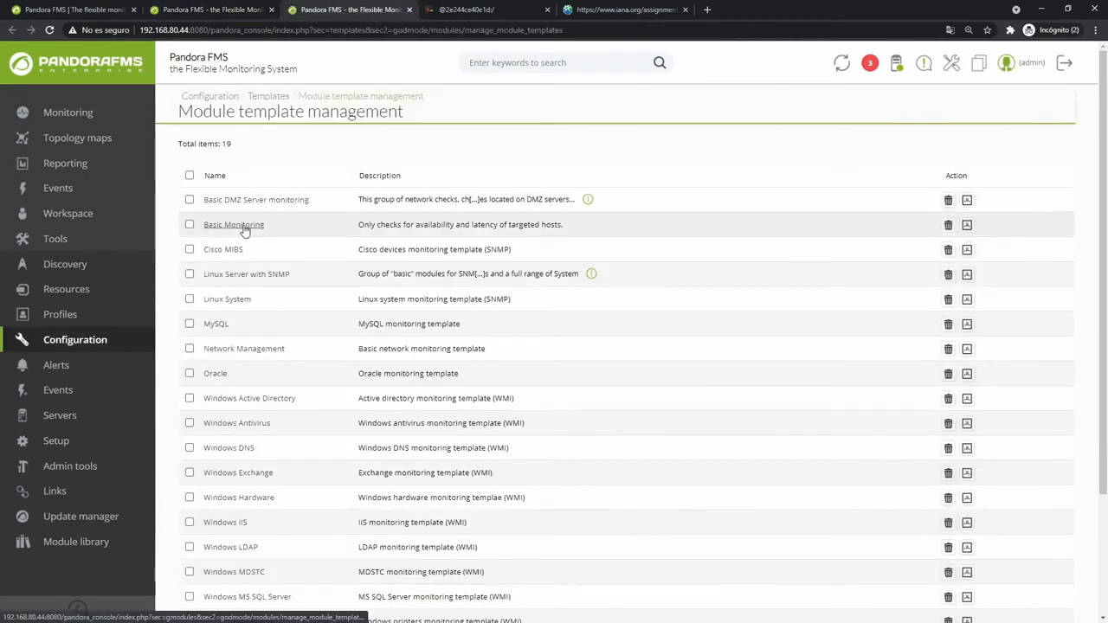
Step: Open the Cisco MIBS template and review its name, description, assigned PEN and module components
{"action": "left_click", "coordinate": [215, 257]}
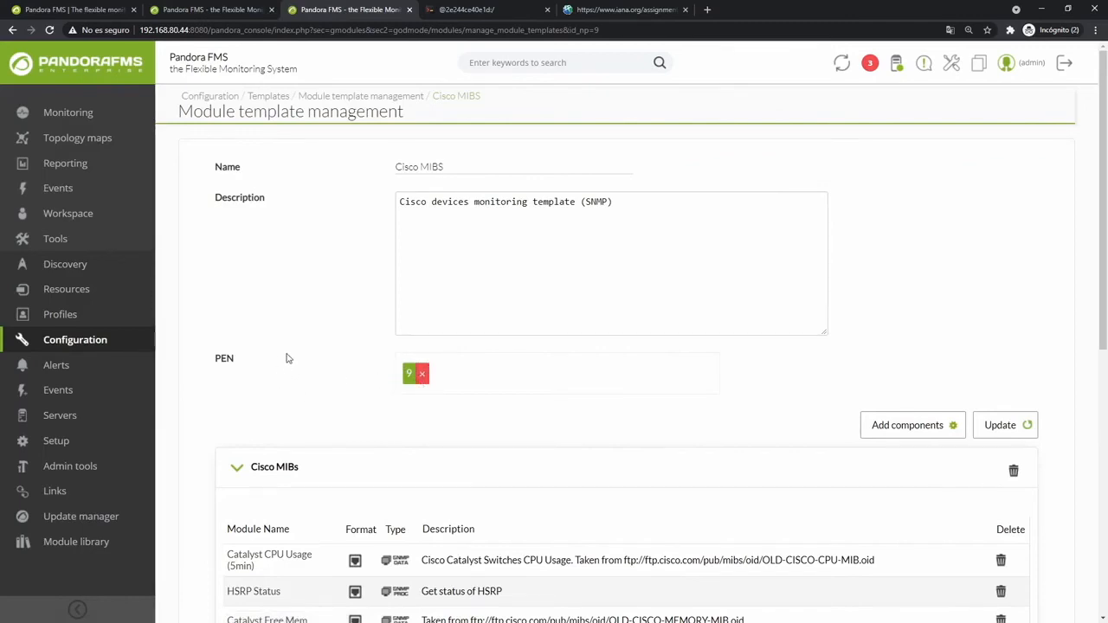
{"action": "scroll", "coordinate": [329, 437], "scroll_direction": "down", "scroll_amount": 2}
{"action": "scroll", "coordinate": [331, 449], "scroll_direction": "down", "scroll_amount": 1}
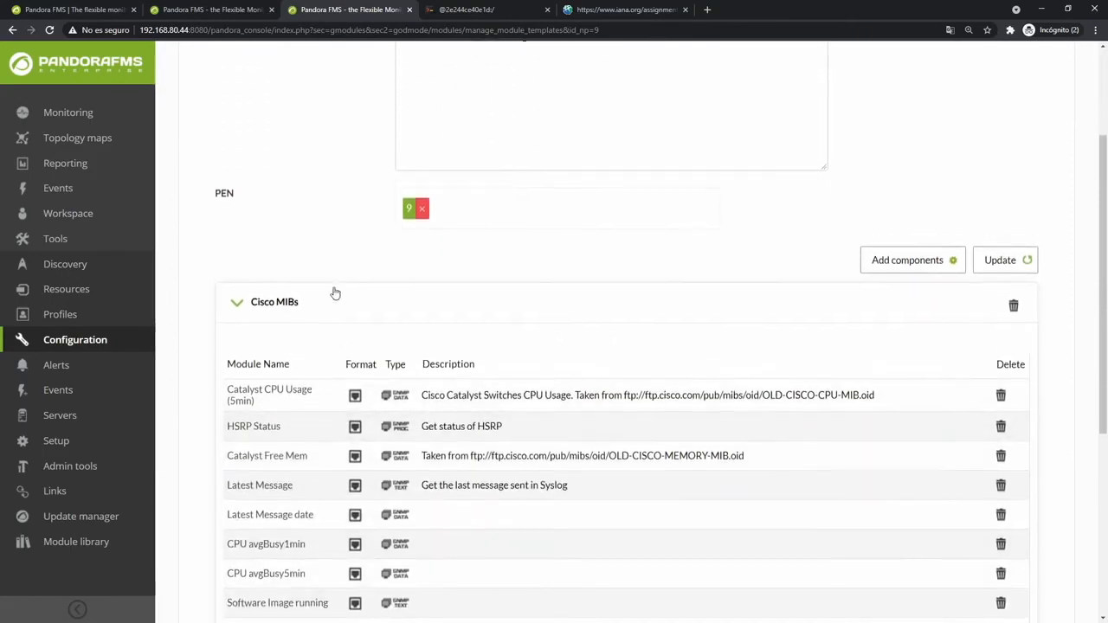
{"action": "scroll", "coordinate": [334, 292], "scroll_direction": "up", "scroll_amount": 3}
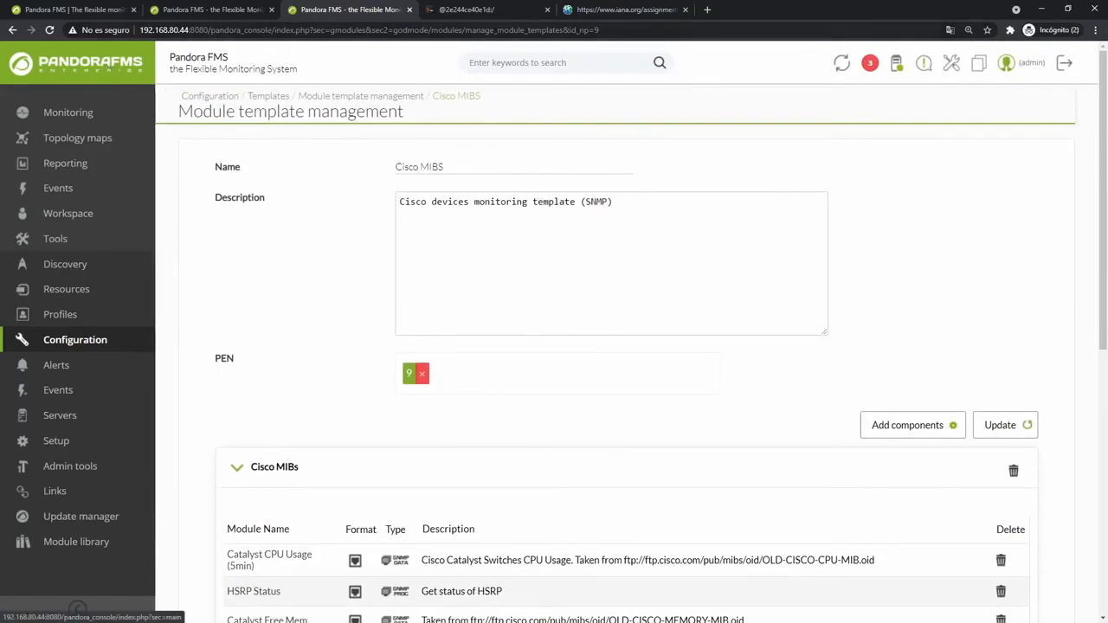
Step: Return to the console's home page and open the remote component management in a new browser tab
{"action": "left_click", "coordinate": [227, 9]}
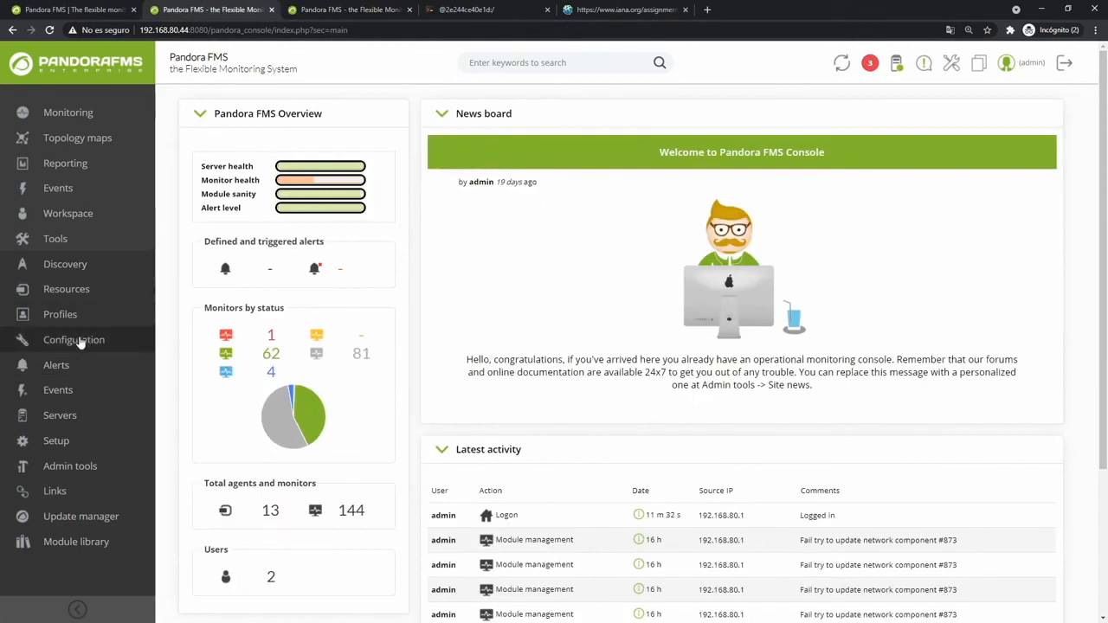
{"action": "mouse_move", "coordinate": [80, 342]}
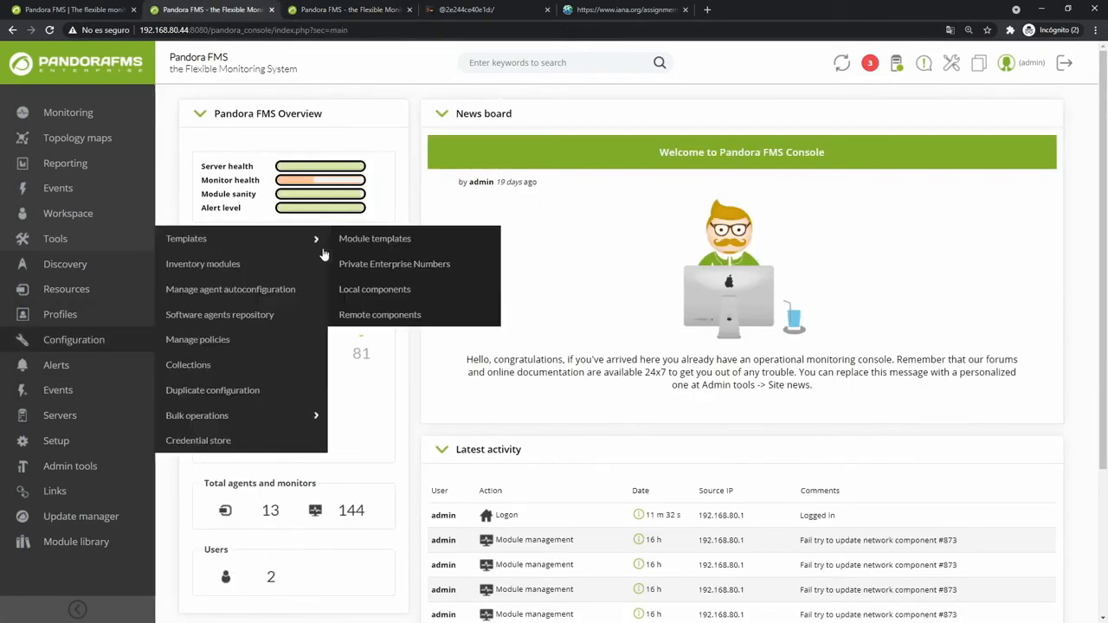
{"action": "middle_click", "coordinate": [418, 295]}
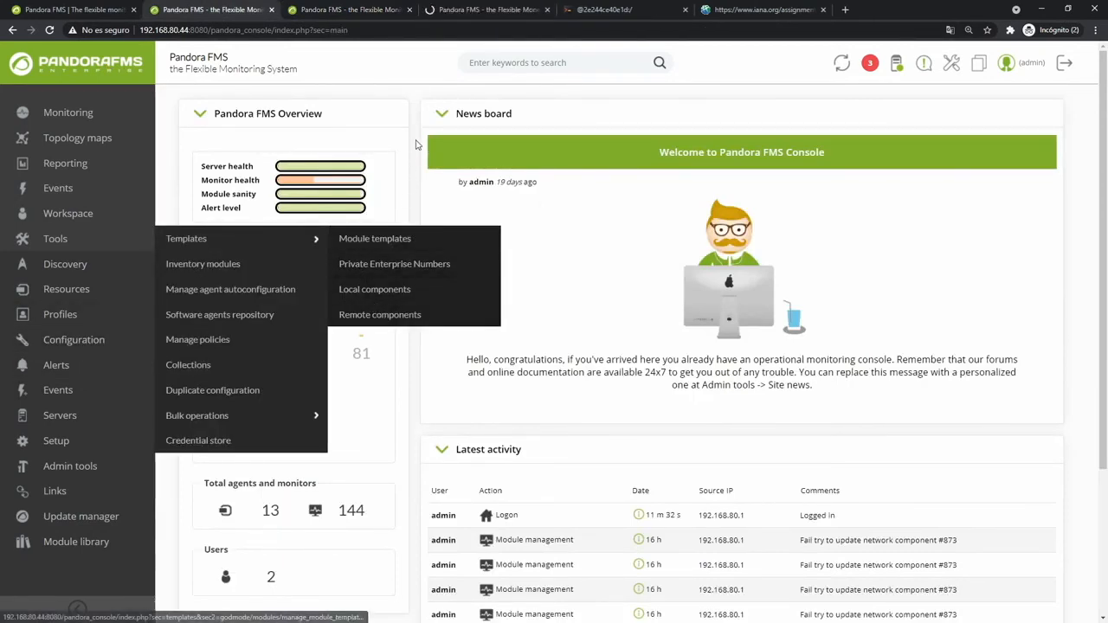
{"action": "left_click", "coordinate": [442, 8]}
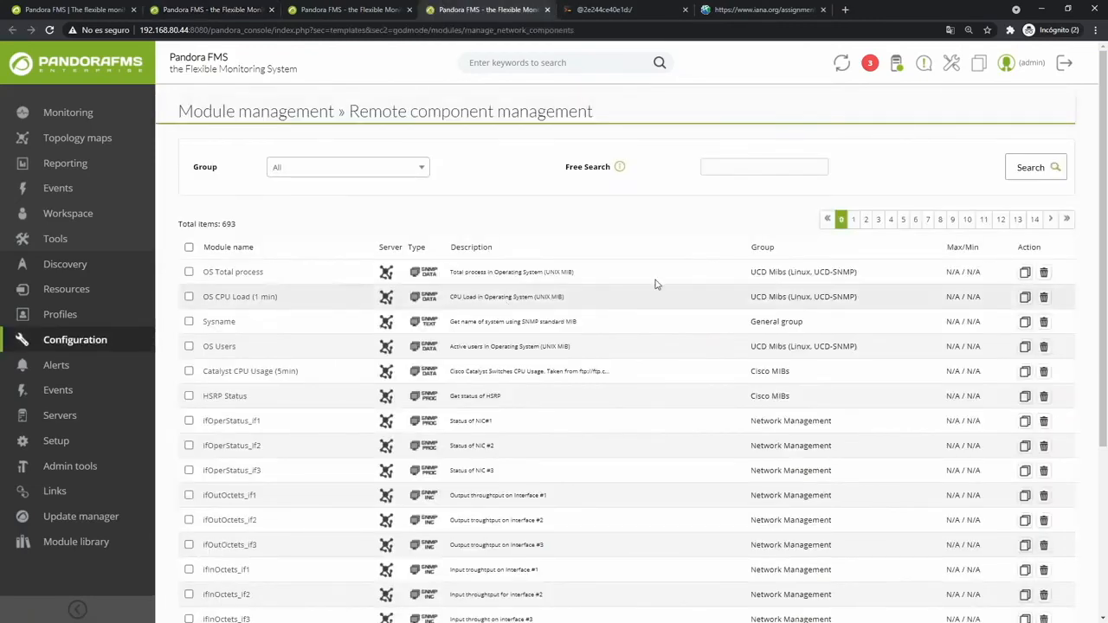
Step: Search the remote components for "Cisco" and open the Cisco CPU _nameOID_ usage (%) component
{"action": "left_click", "coordinate": [733, 165]}
{"action": "type", "text": "Cisco"}
{"action": "key", "text": "Return"}
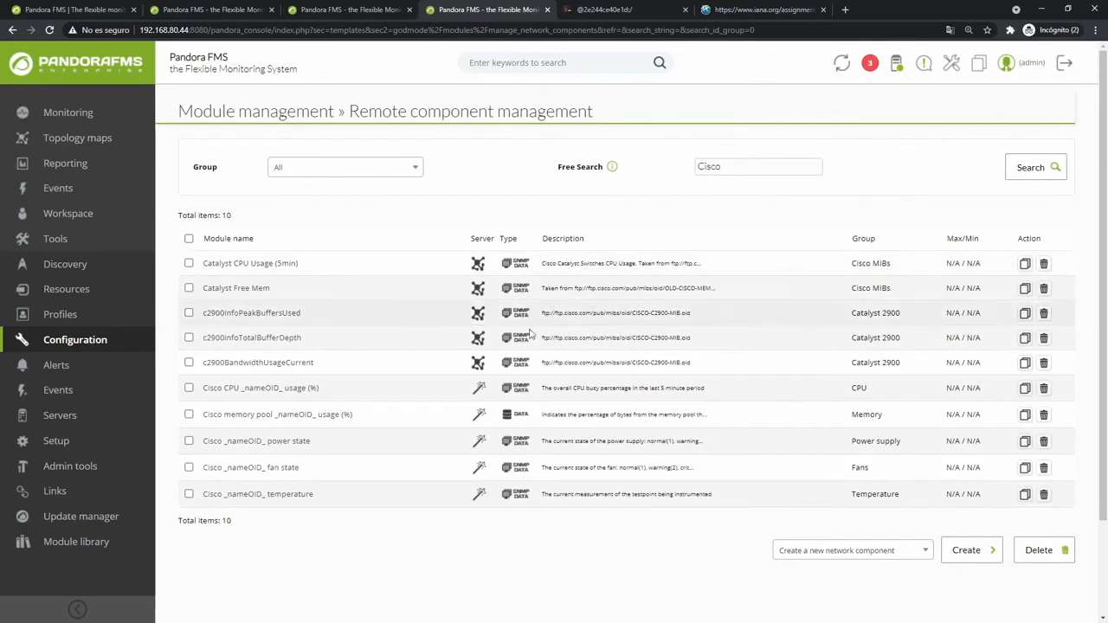
{"action": "left_click", "coordinate": [298, 393]}
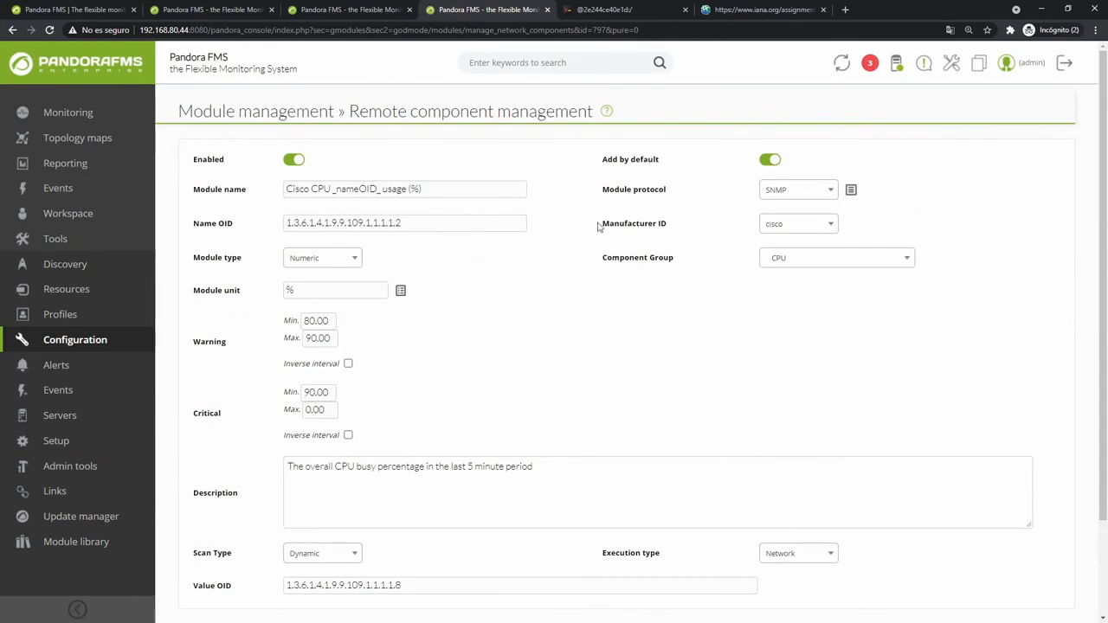
Step: Examine the manufacturers available for the component's Manufacturer ID, keeping cisco, and close the component and Cisco MIBS template browser tabs
{"action": "left_click_drag", "start_coordinate": [597, 227], "coordinate": [668, 233]}
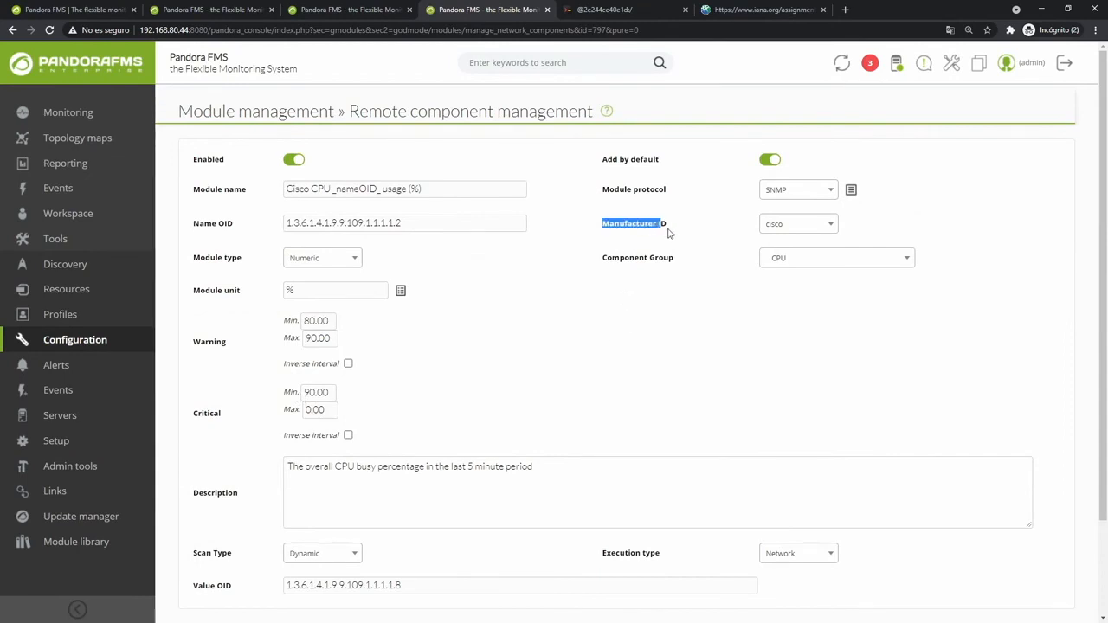
{"action": "left_click", "coordinate": [802, 229]}
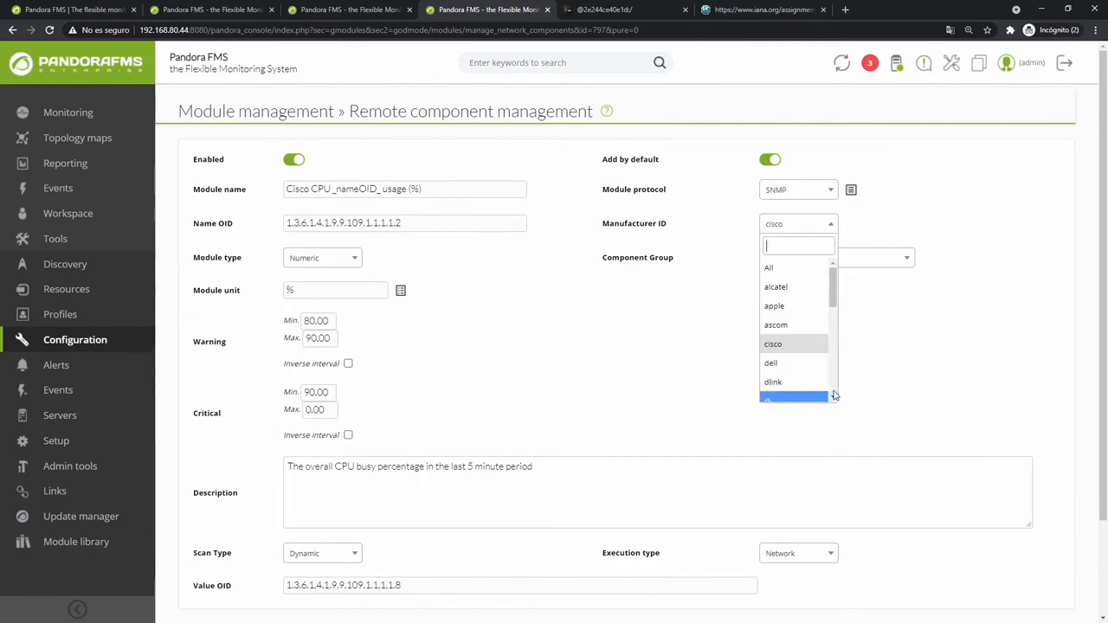
{"action": "scroll", "coordinate": [834, 396], "scroll_direction": "down", "scroll_amount": 2}
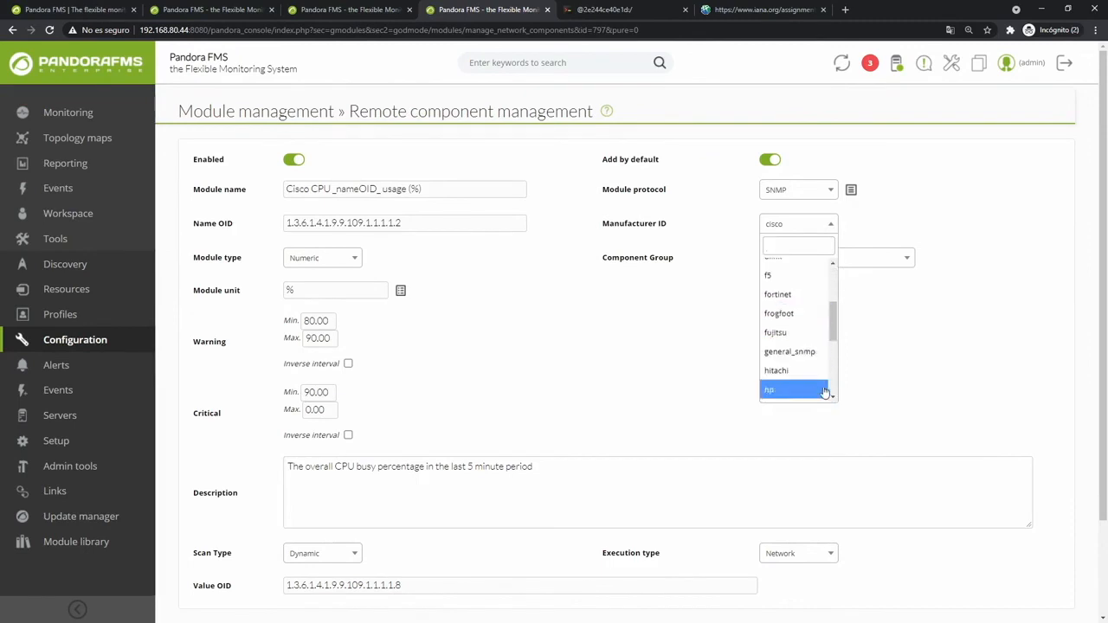
{"action": "scroll", "coordinate": [829, 387], "scroll_direction": "down", "scroll_amount": 3}
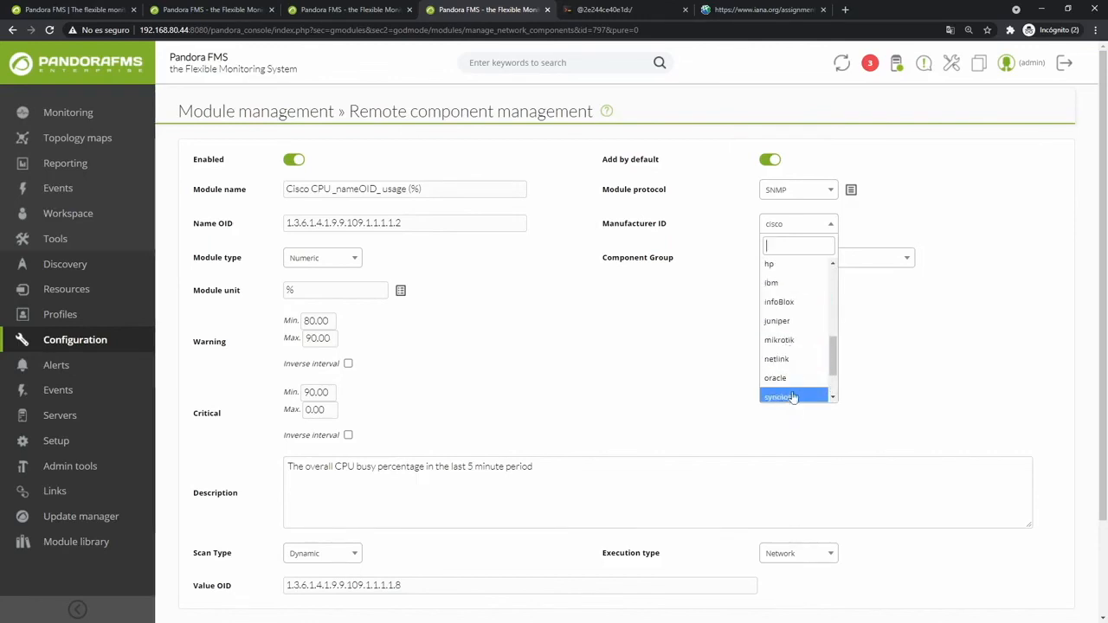
{"action": "scroll", "coordinate": [808, 341], "scroll_direction": "up", "scroll_amount": 5}
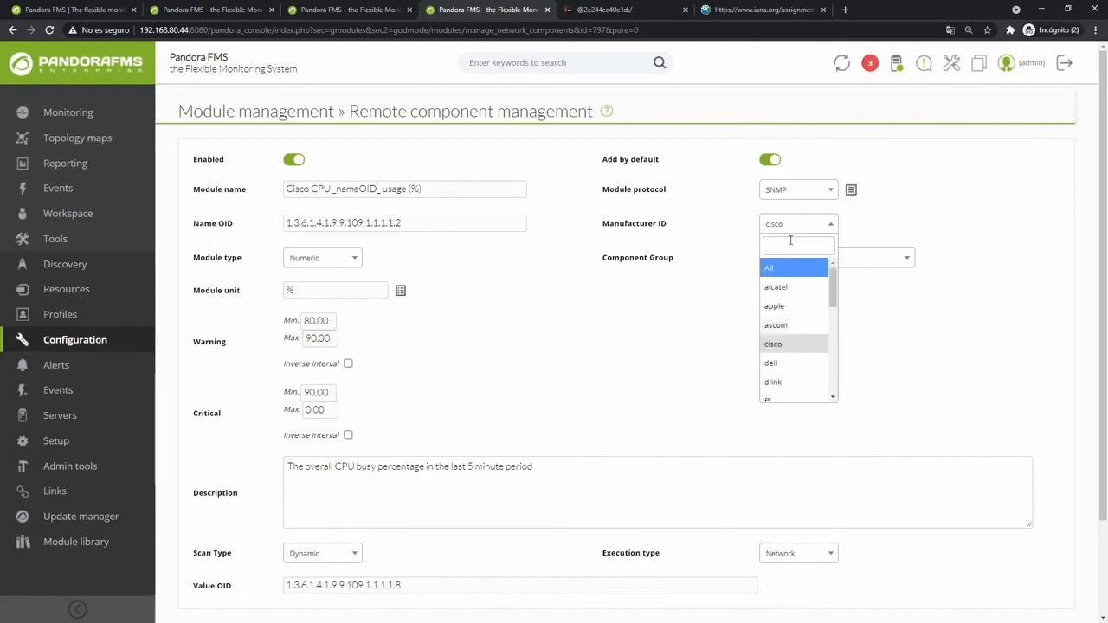
{"action": "left_click", "coordinate": [716, 220]}
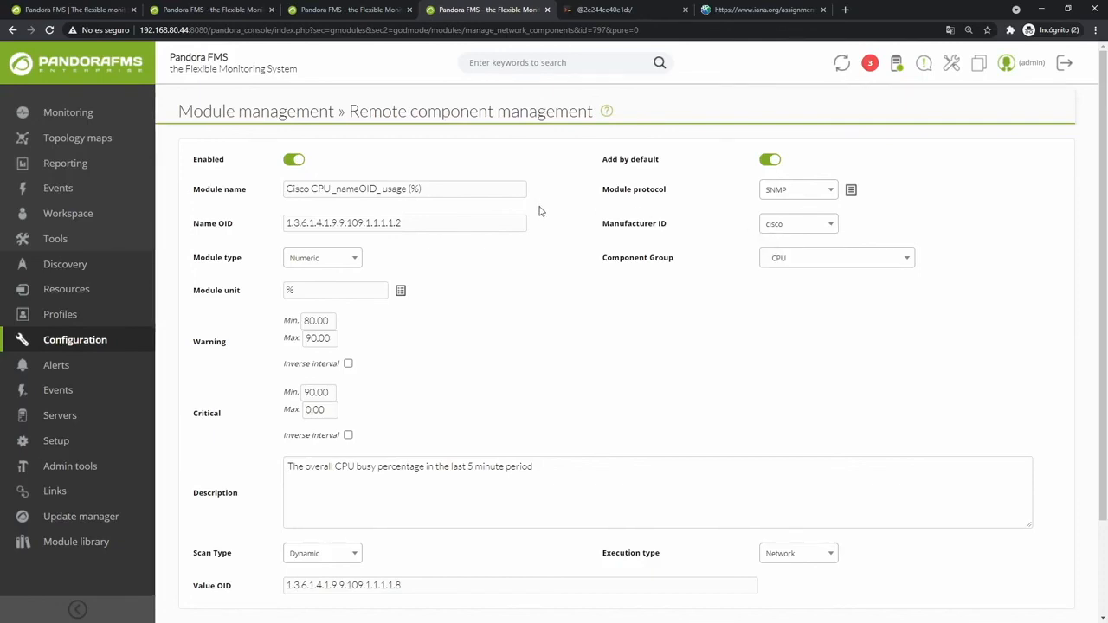
{"action": "middle_click", "coordinate": [459, 12]}
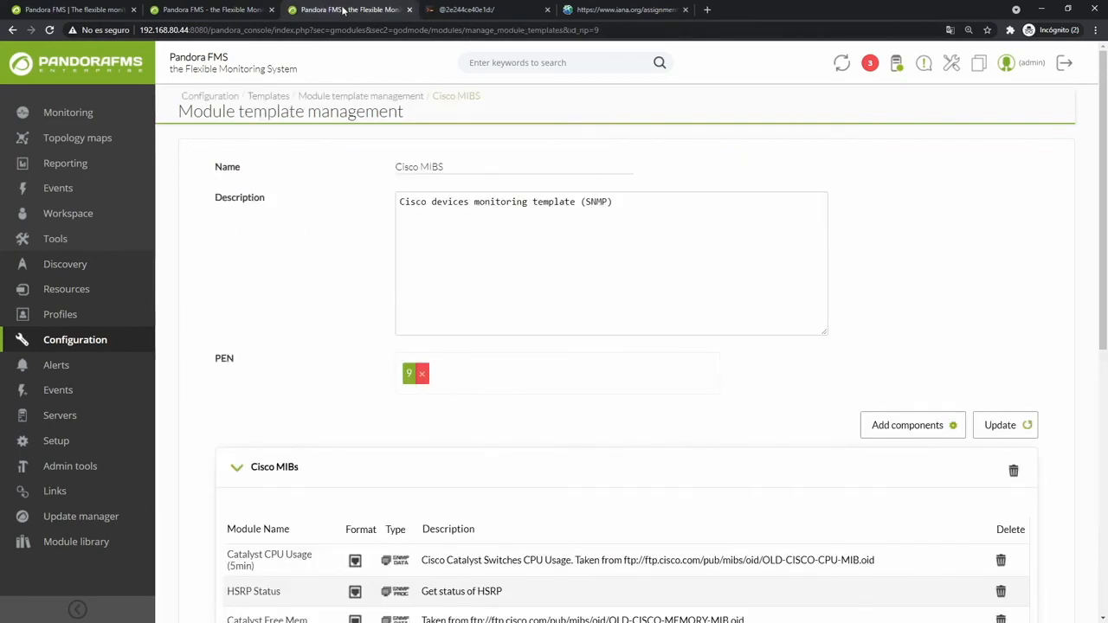
{"action": "middle_click", "coordinate": [343, 10]}
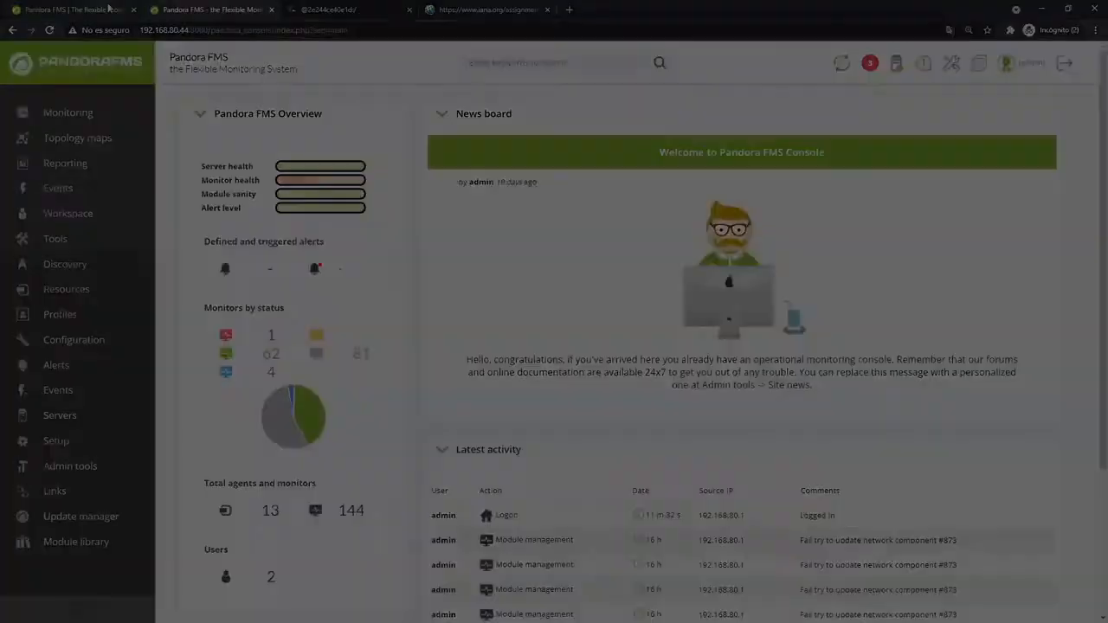